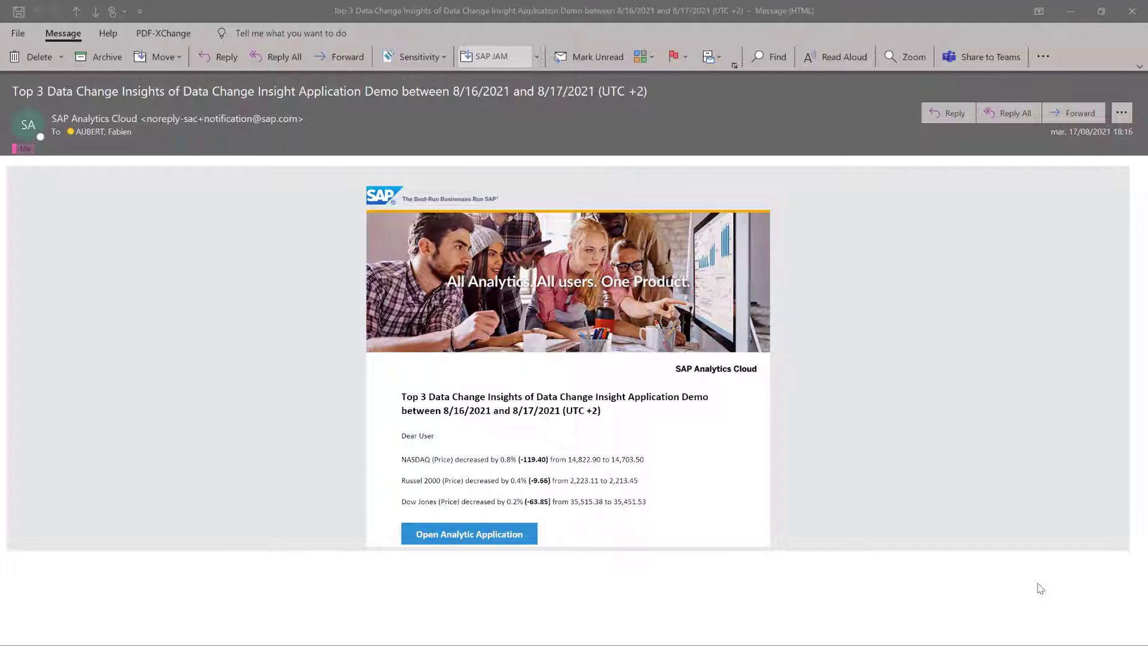
Step: Launch the Data Change Insights Application from the email's Open Analytic Application link
click(494, 543)
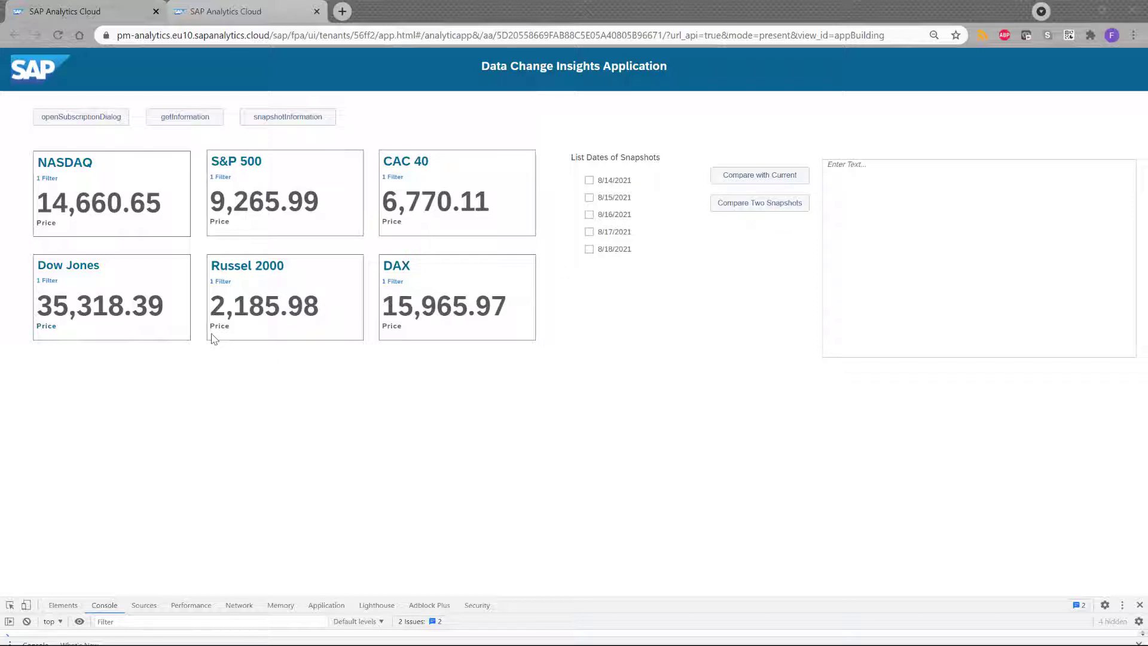
Step: Run getInformation and read each tile's subscription level and range in the enlarged console
click(184, 120)
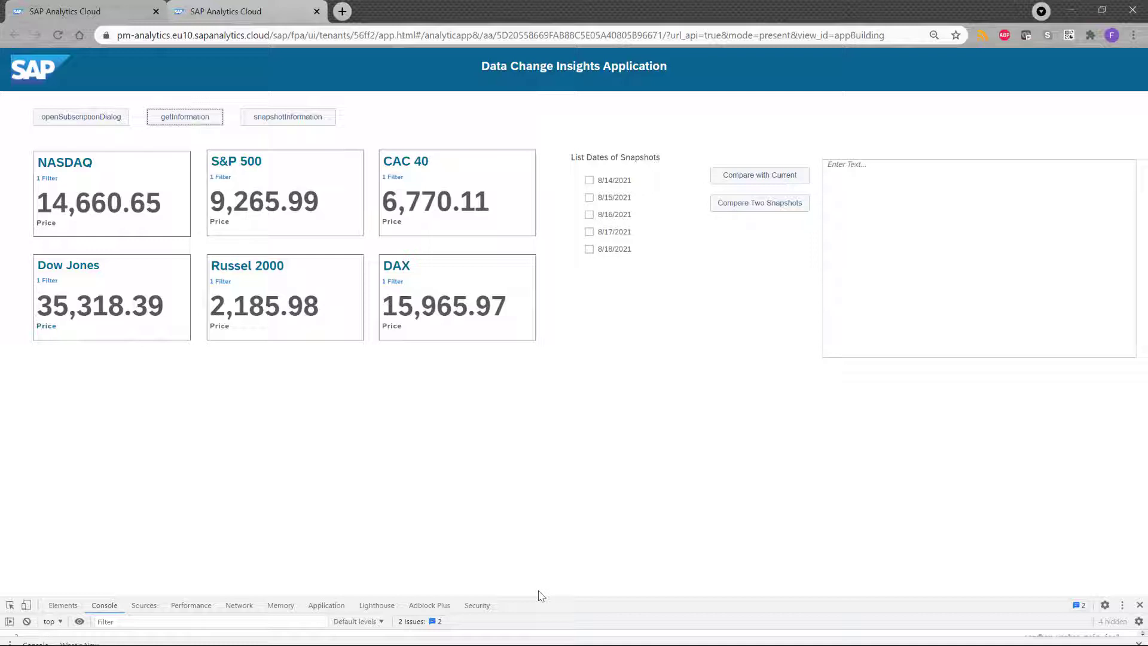
drag(542, 597, 532, 394)
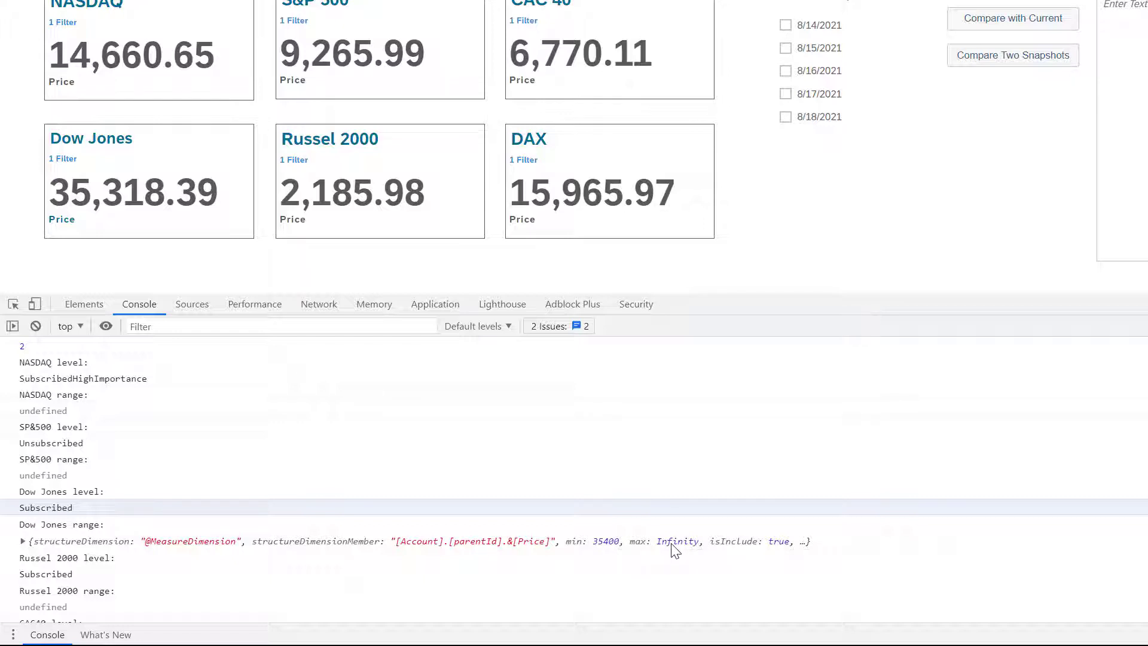
scroll(160, 536, down, 2)
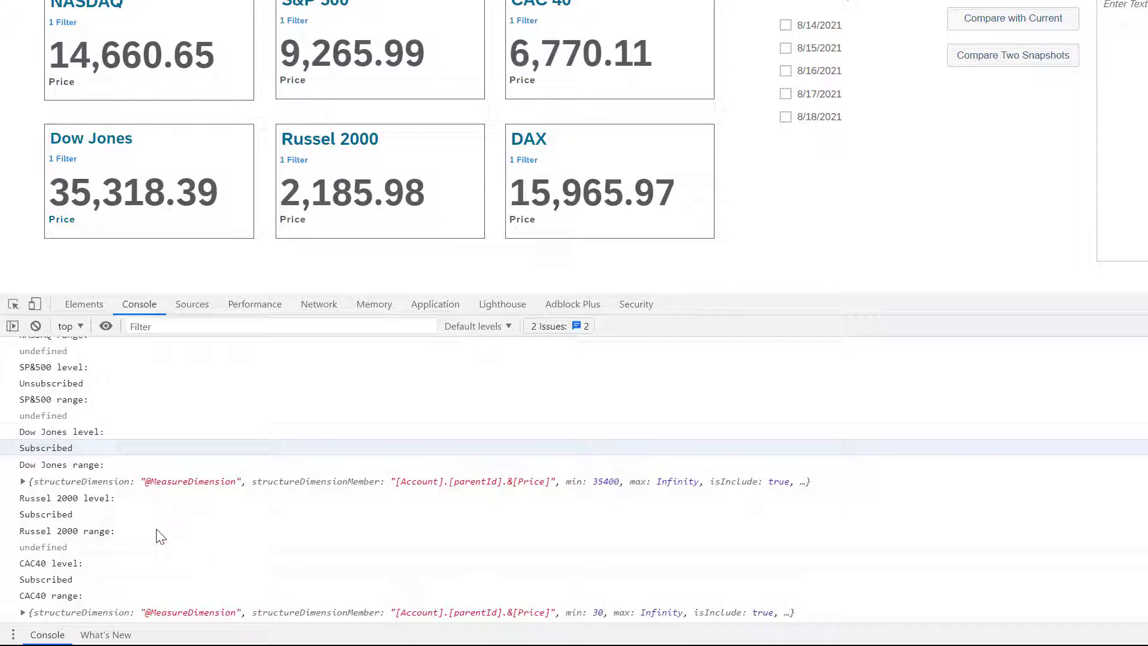
scroll(160, 536, down, 1)
scroll(95, 469, down, 1)
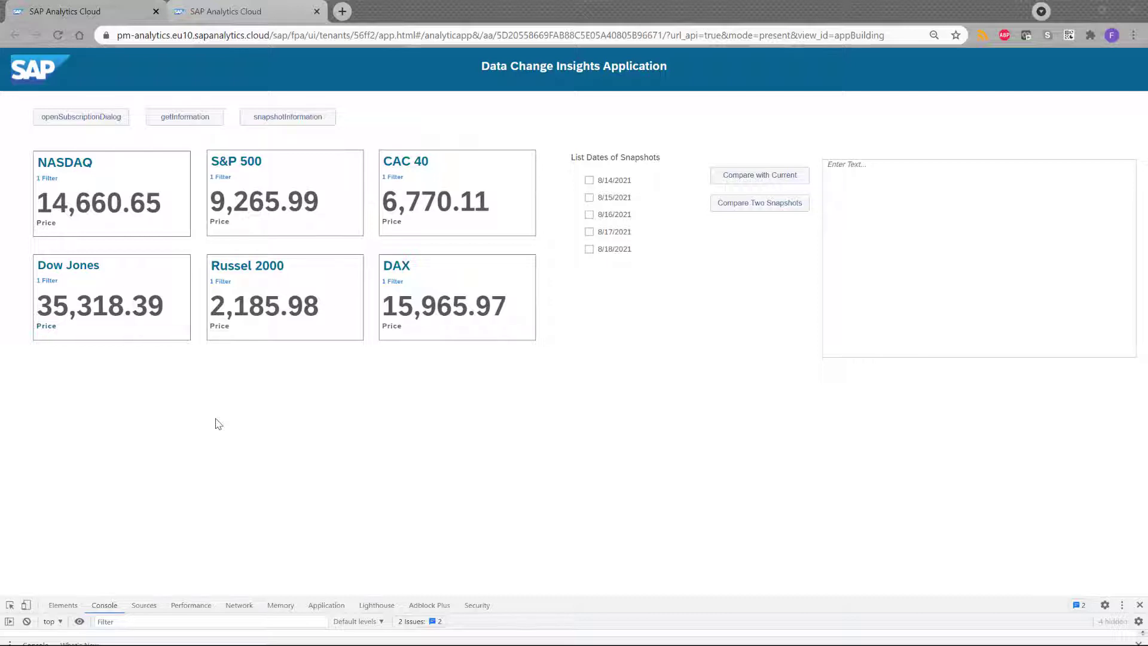
Step: Check the data change insight subscription levels of the NASDAQ, CAC 40 and Dow Jones tiles
click(183, 162)
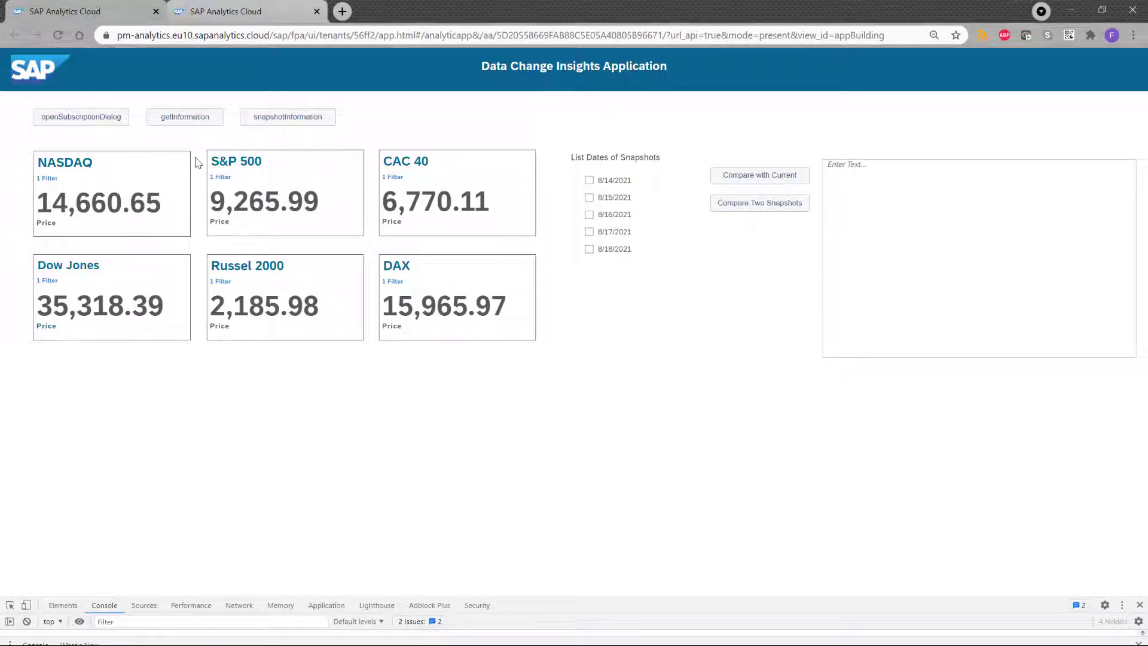
click(203, 162)
mouse_move(242, 162)
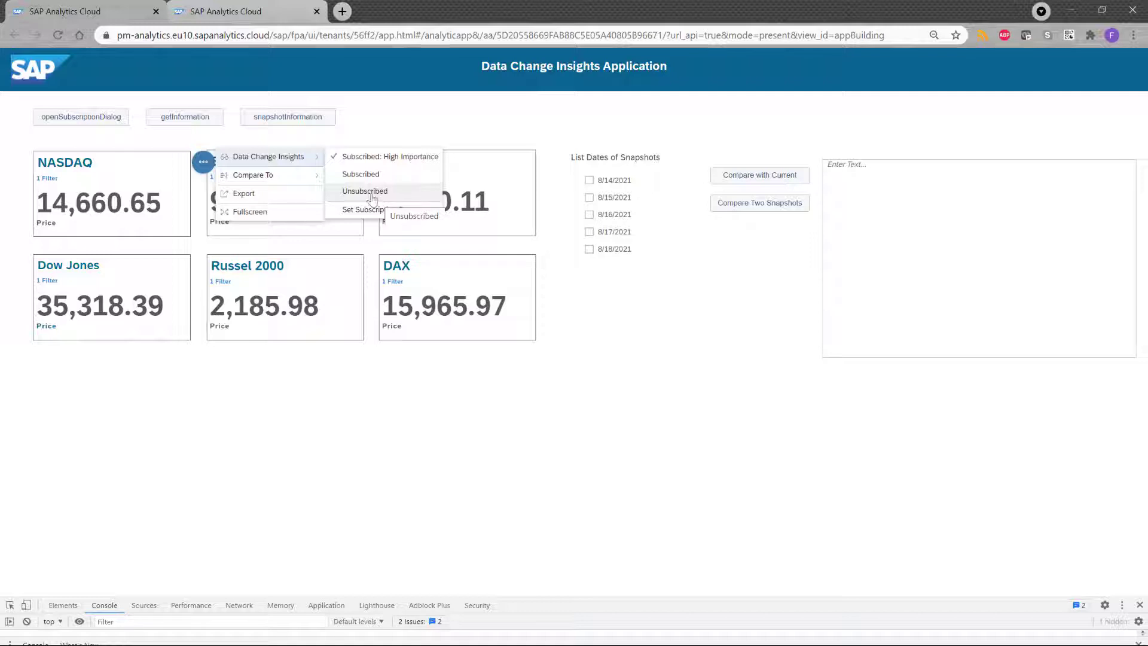
click(350, 250)
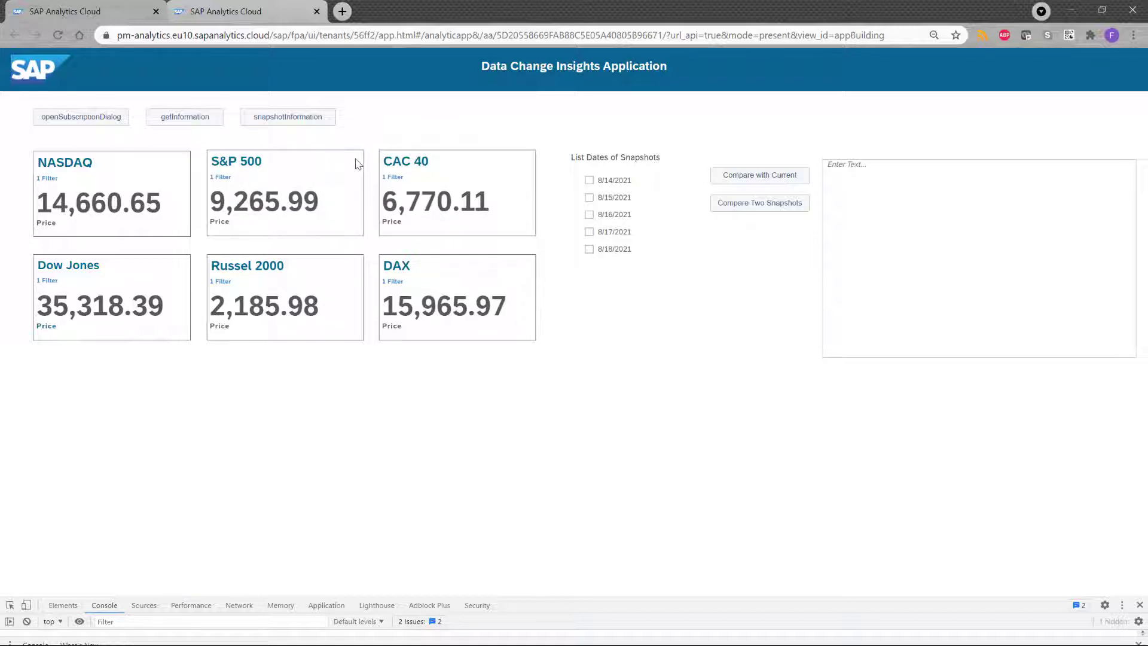
click(375, 160)
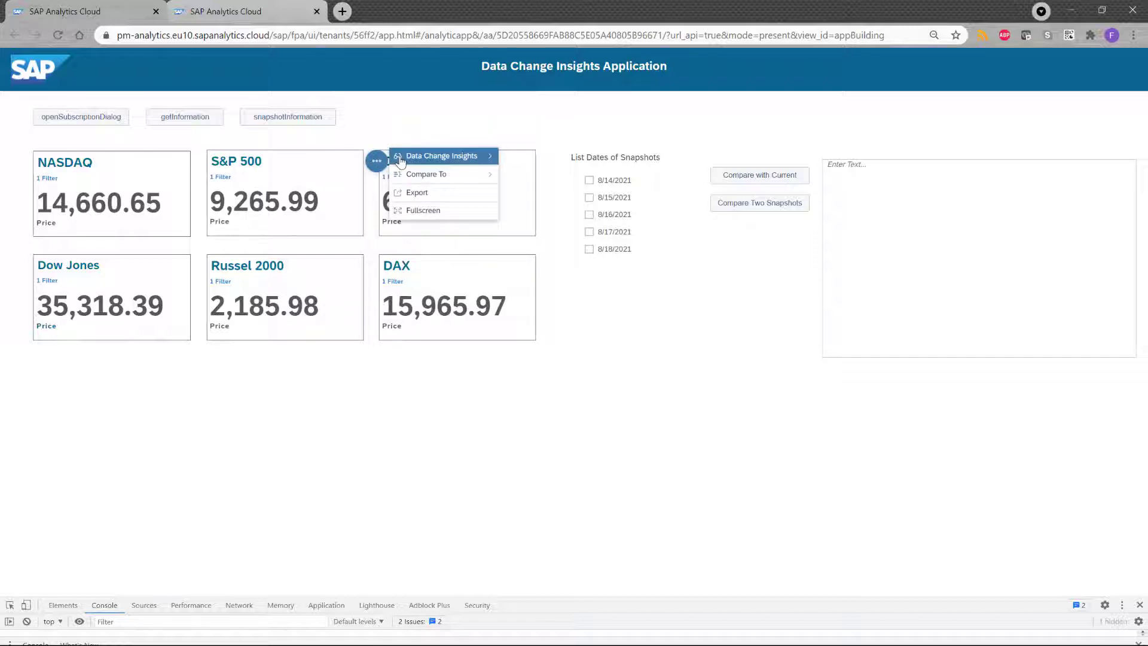
mouse_move(454, 156)
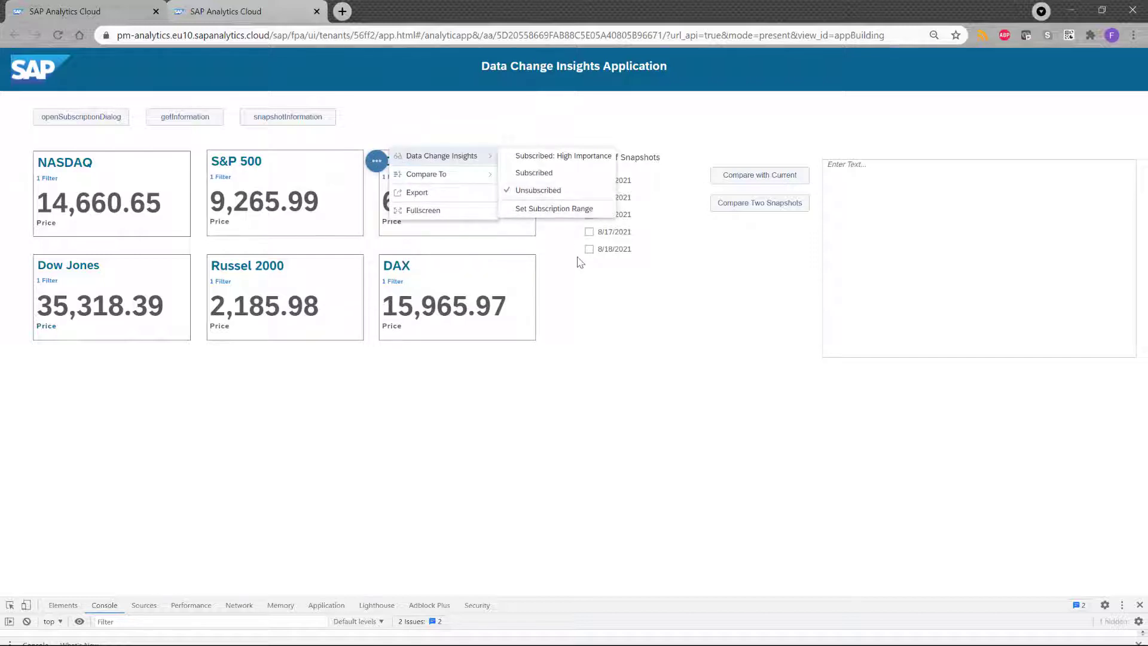
click(556, 262)
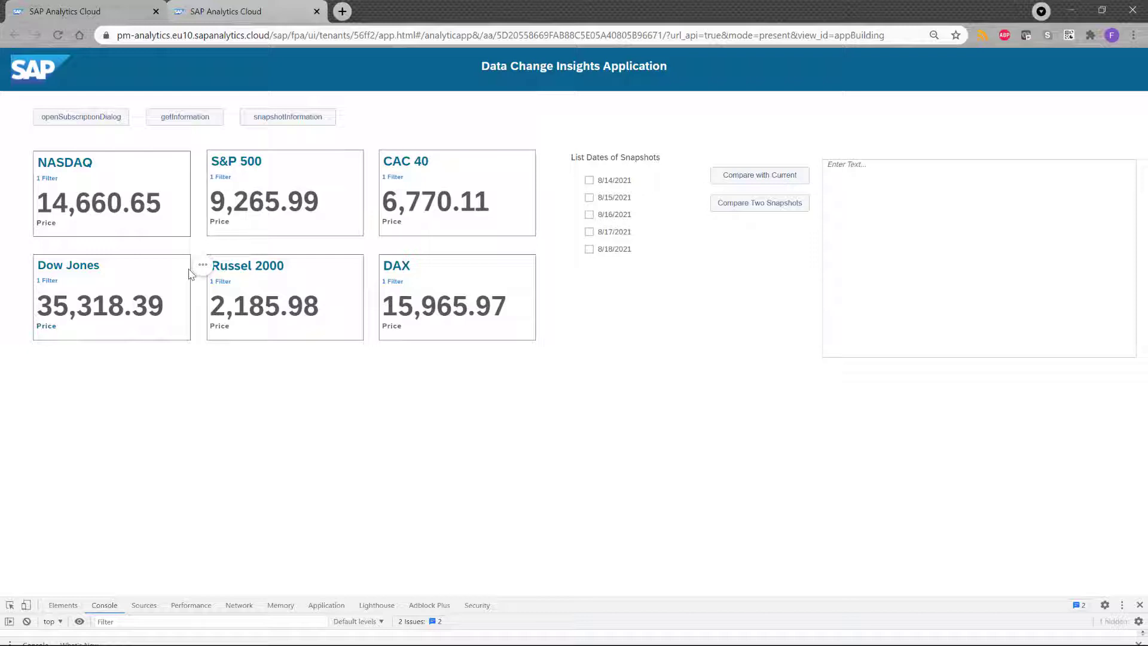
click(203, 264)
mouse_move(255, 264)
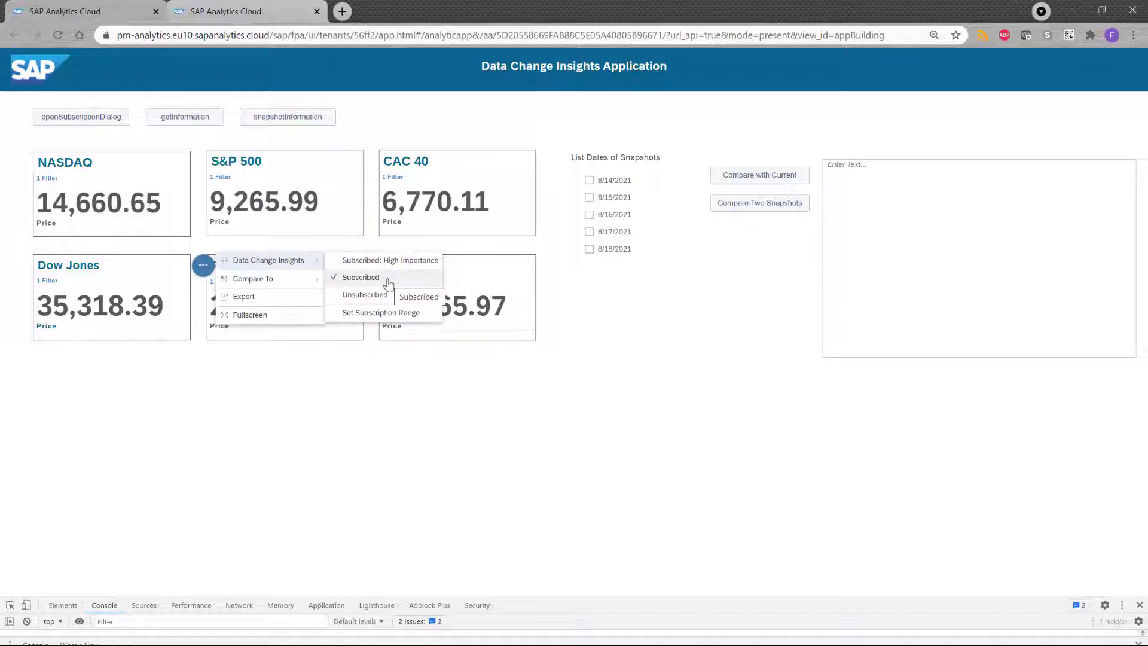
Step: Review the Dow Jones subscription range of Price above fixed value 35400, then close it
click(388, 320)
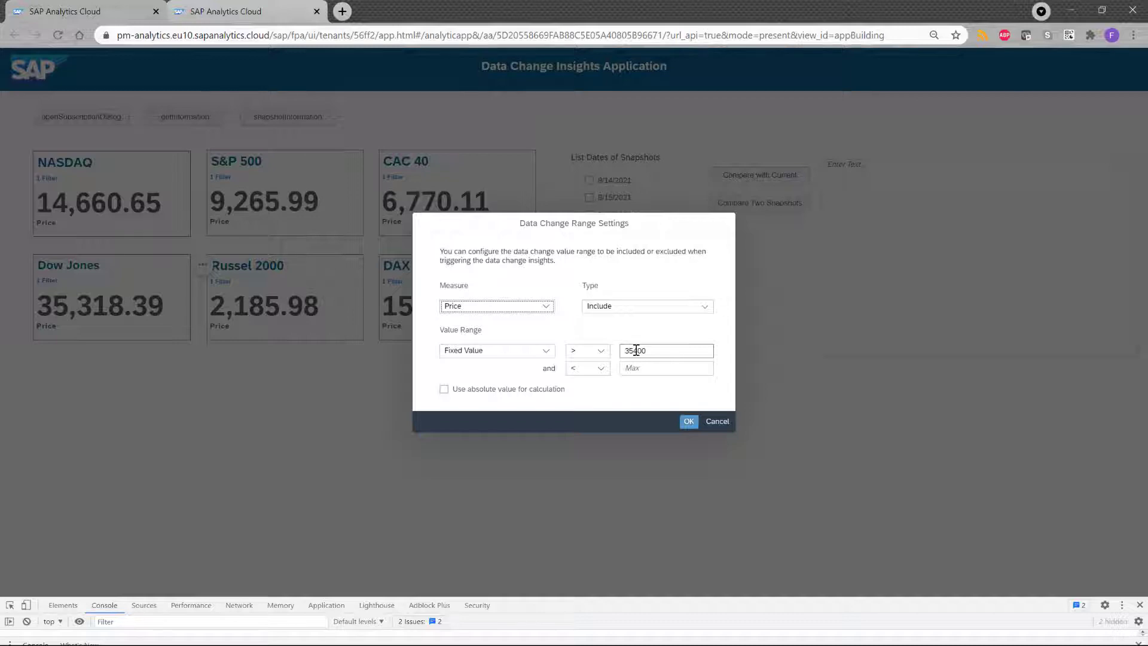
key(Return)
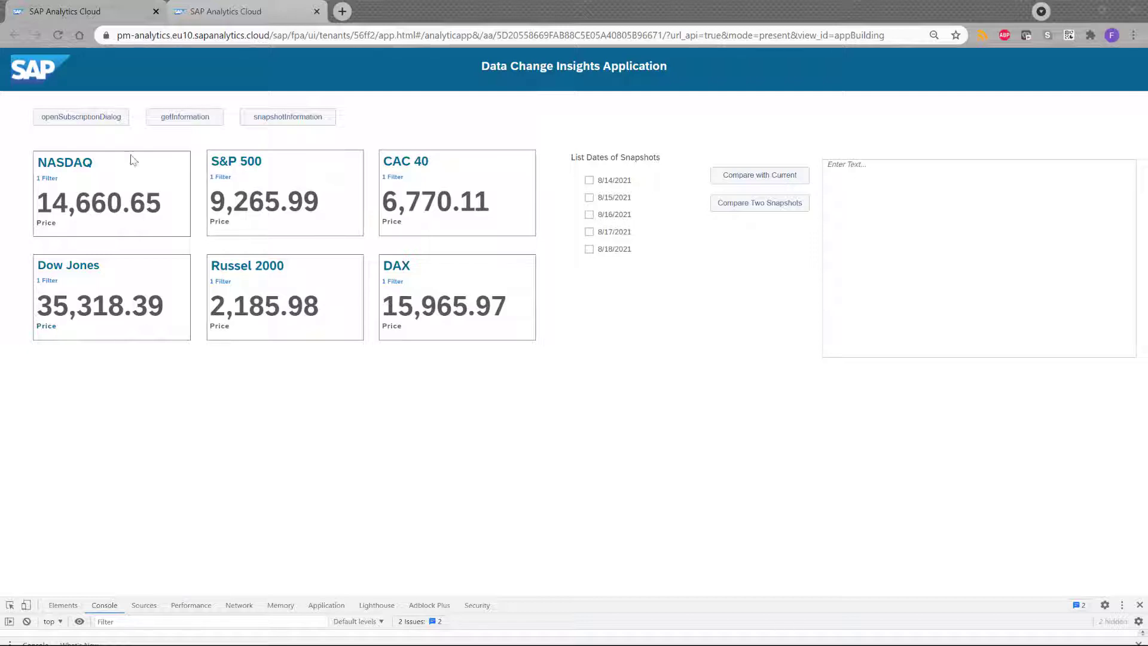
Step: Start an app subscription limited to Top 3 Changes, delivered by Email and Mobile App
mouse_move(108, 50)
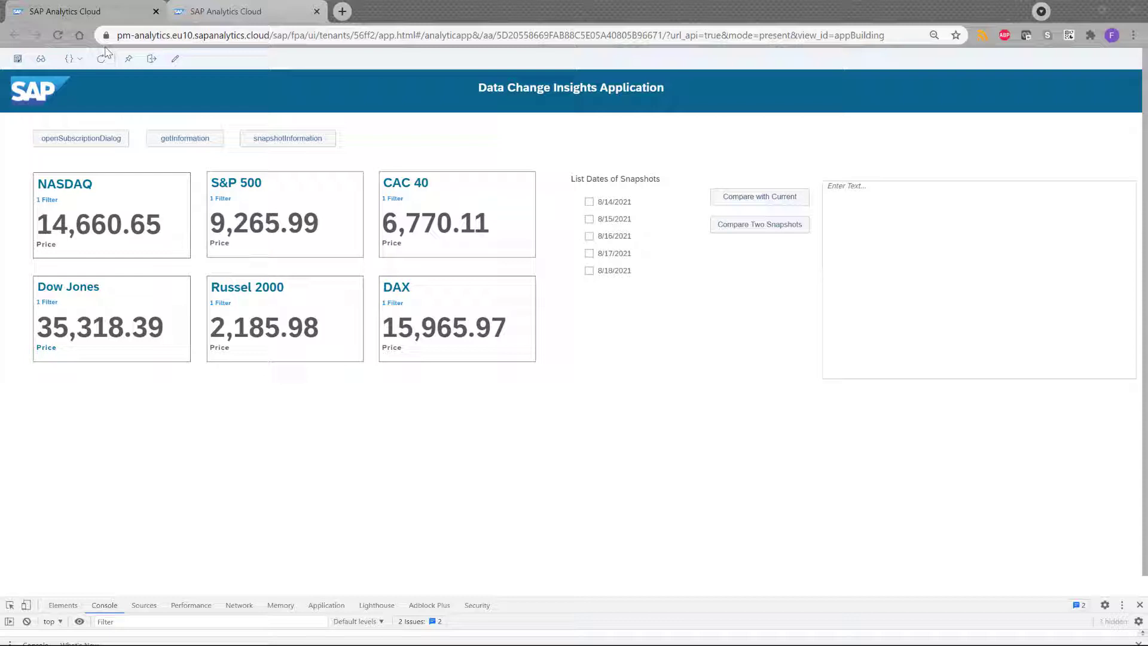
click(41, 59)
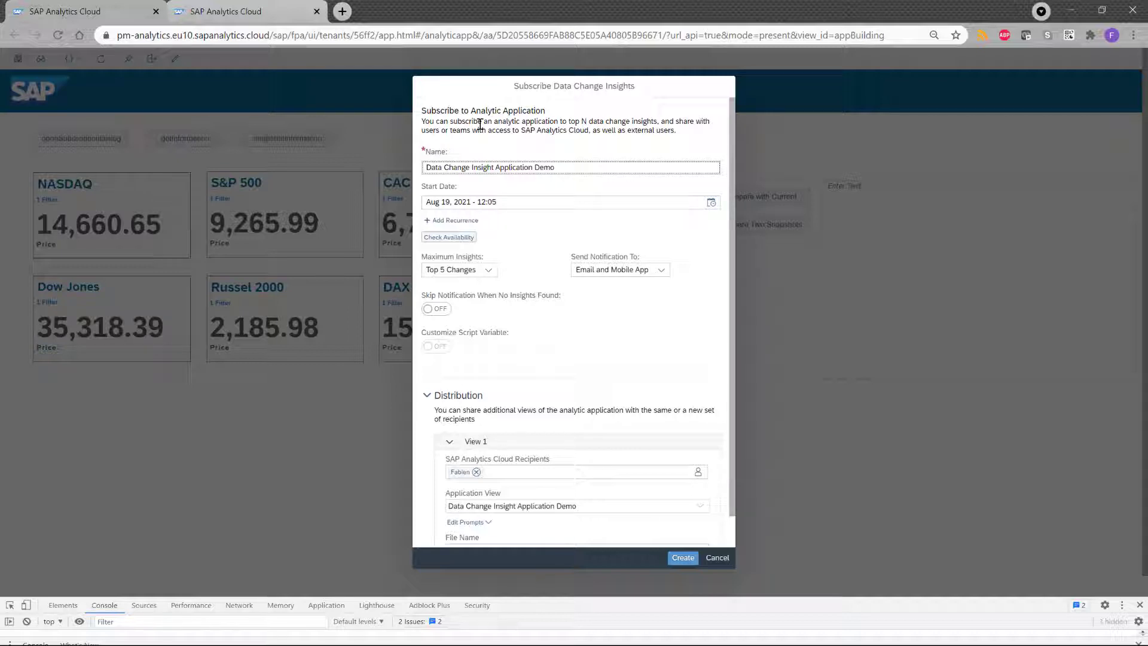
click(590, 168)
click(489, 270)
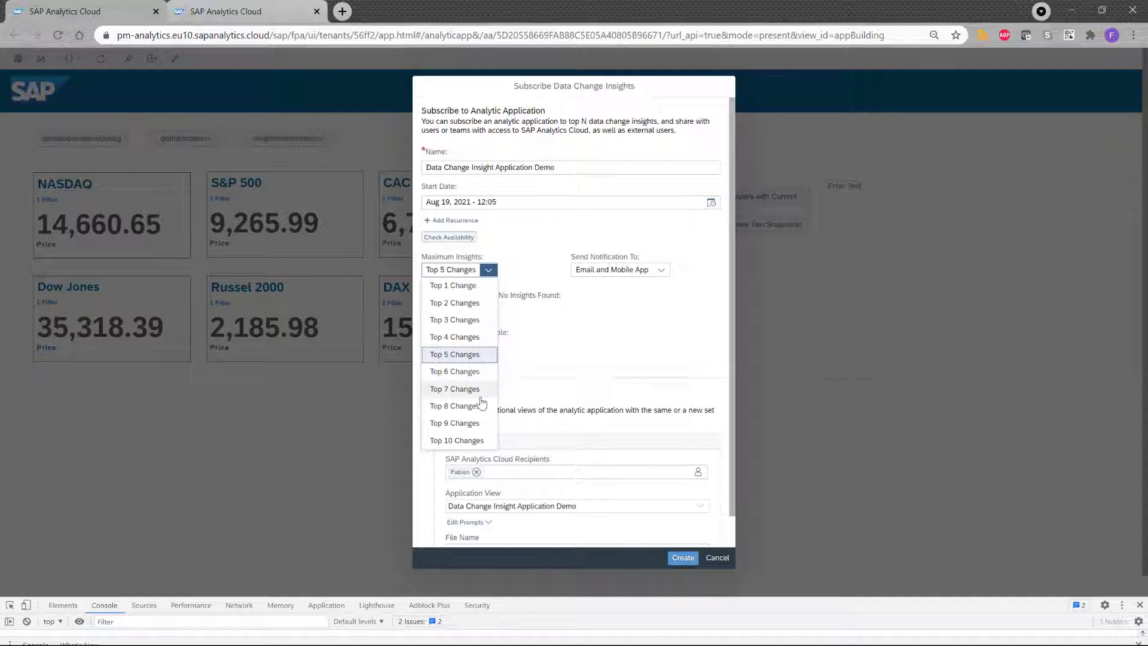
click(469, 329)
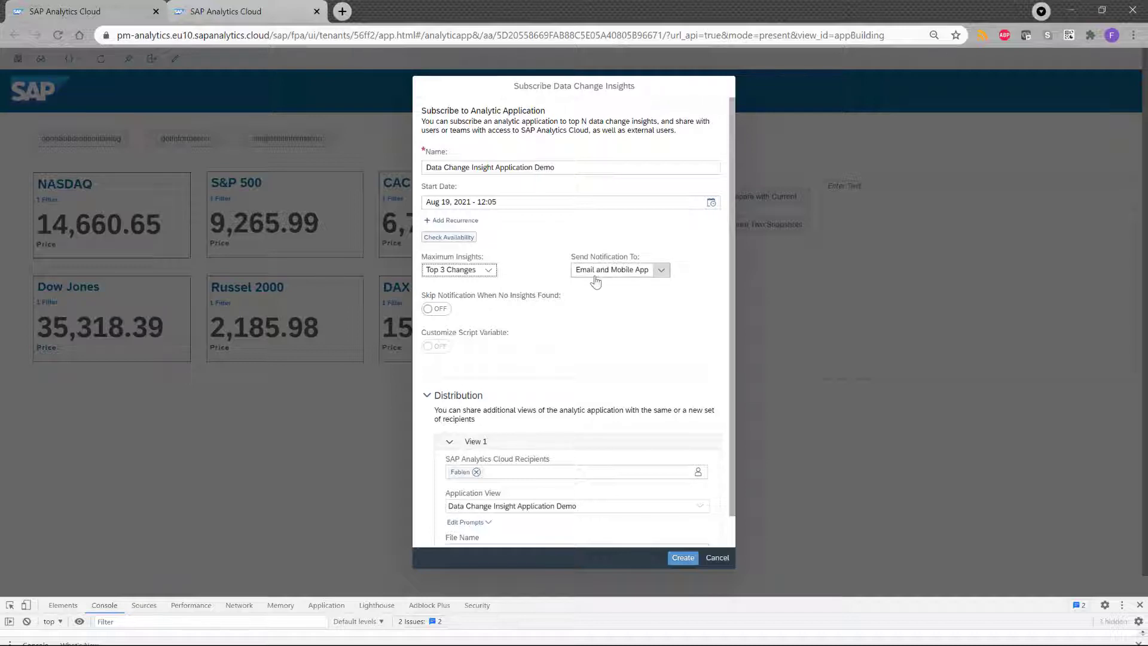
click(661, 270)
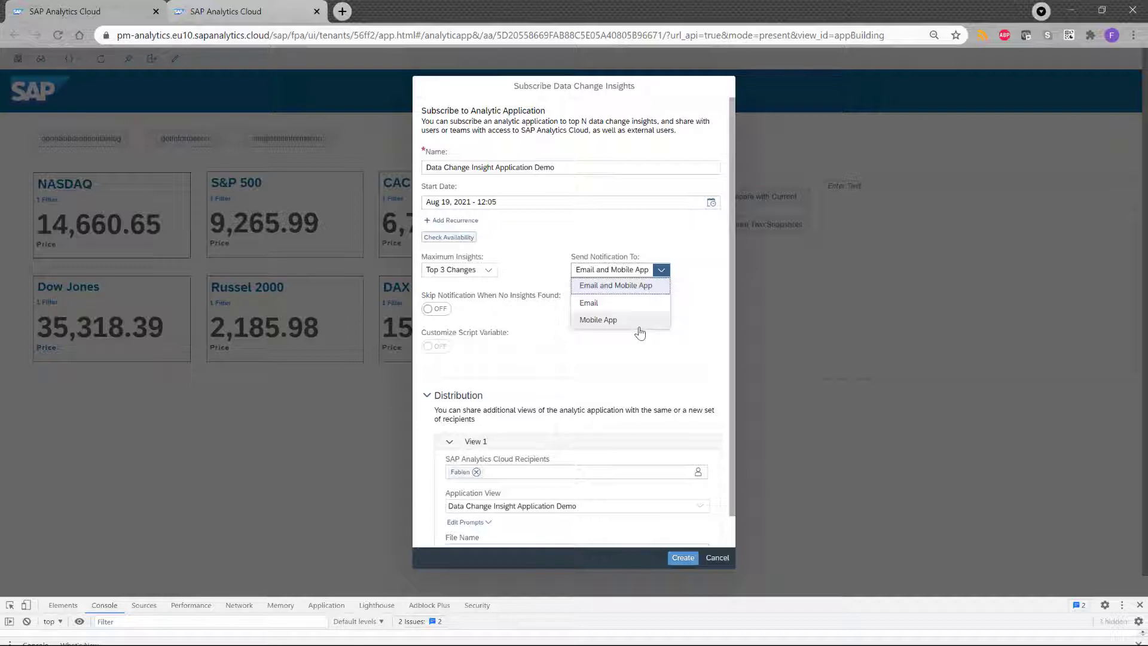
click(529, 356)
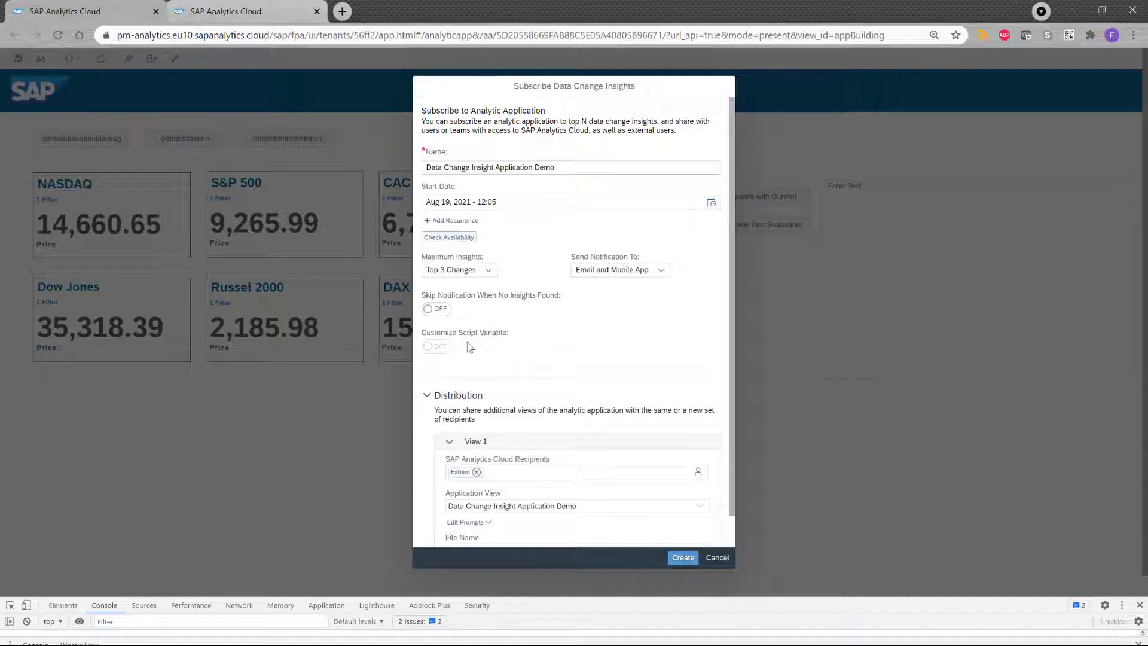
scroll(533, 351, down, 1)
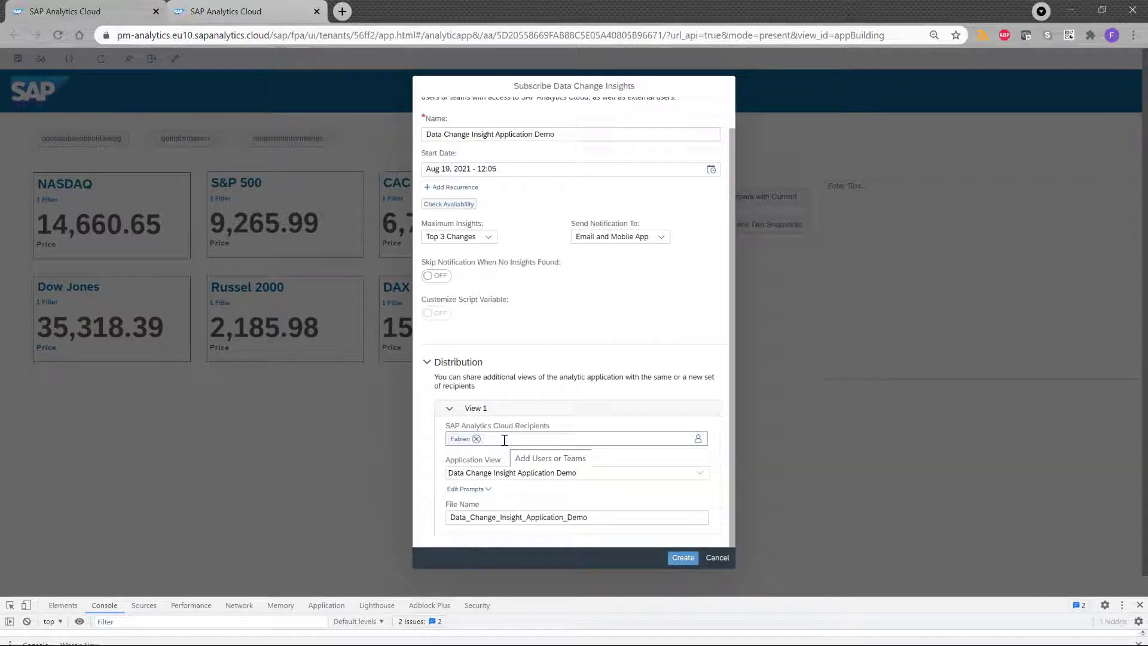
scroll(559, 237, up, 1)
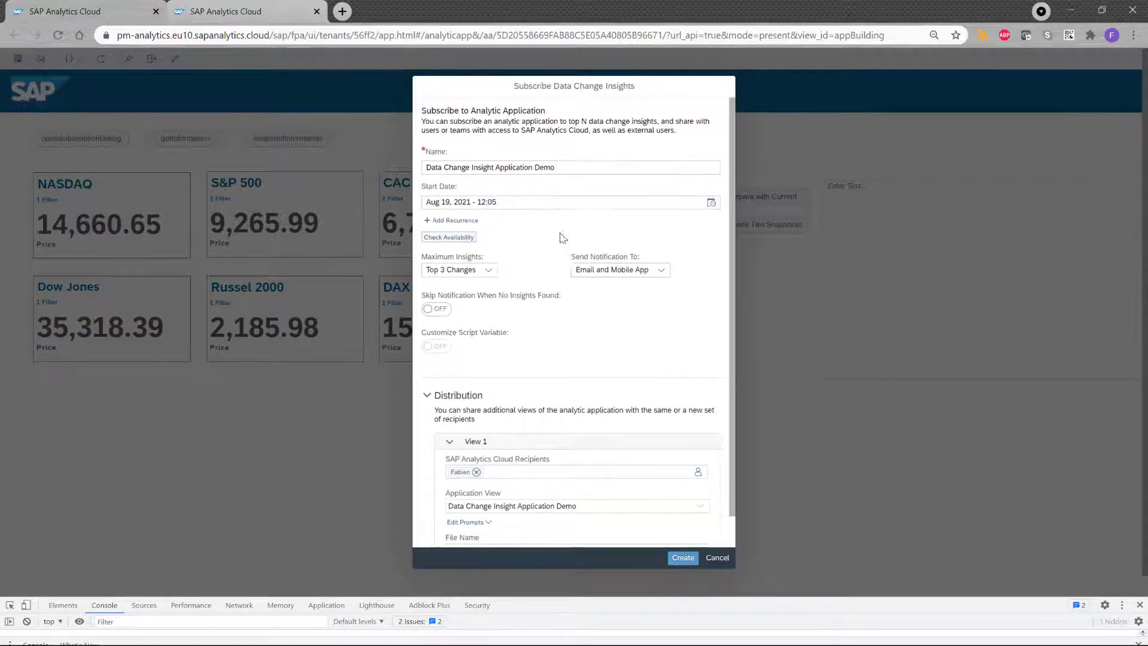
click(451, 223)
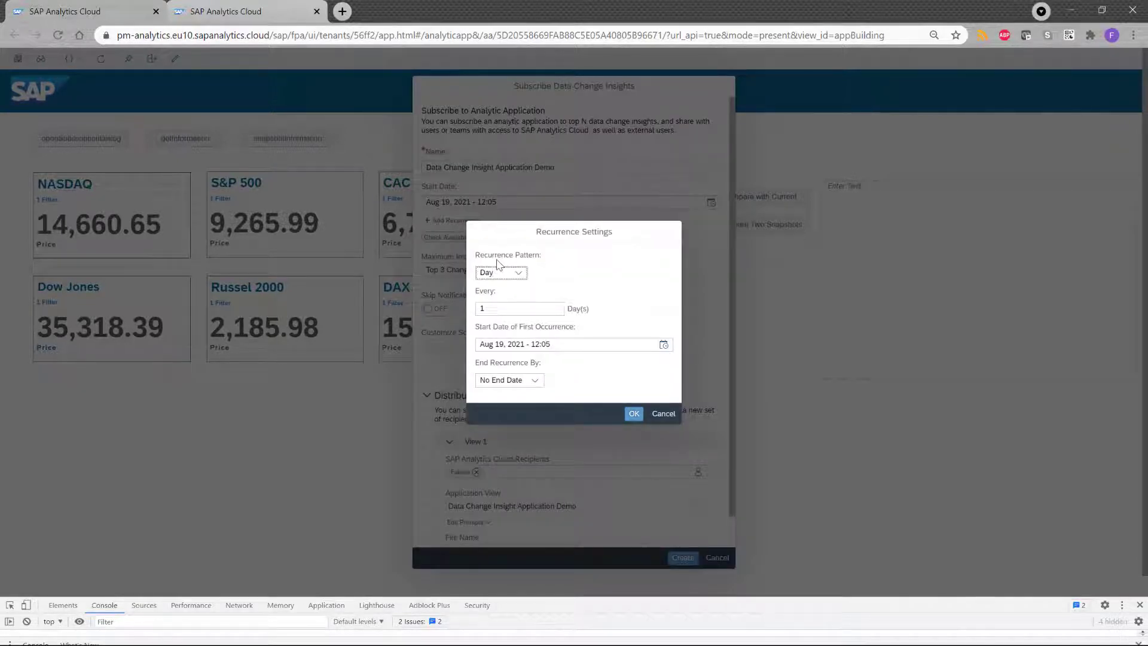
click(518, 273)
click(576, 272)
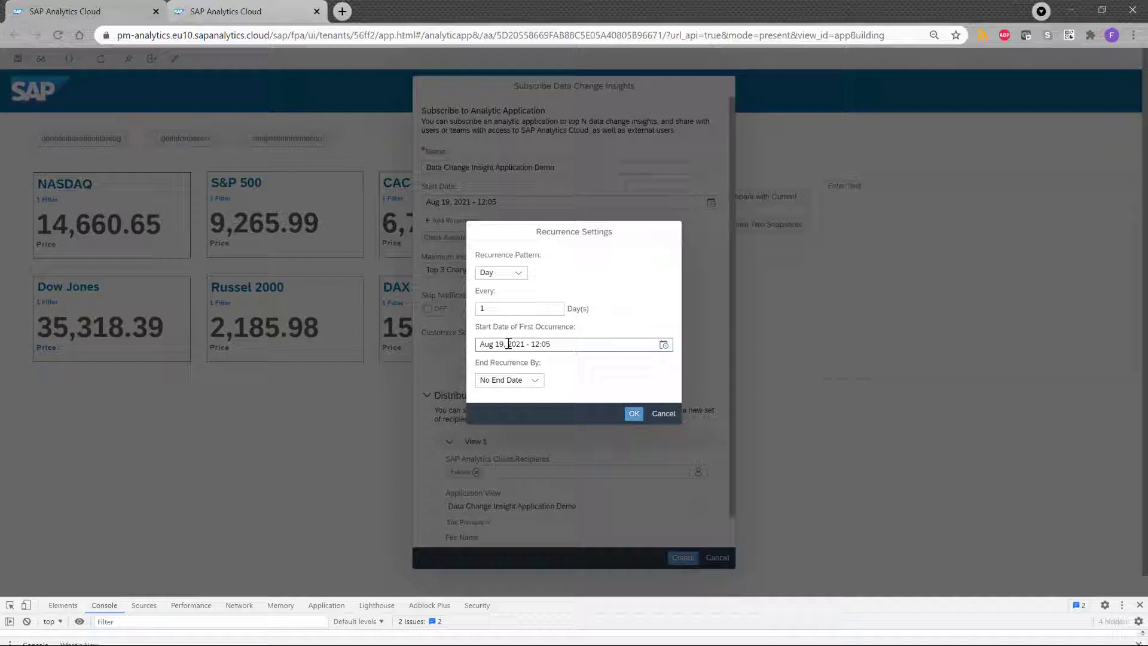
click(525, 383)
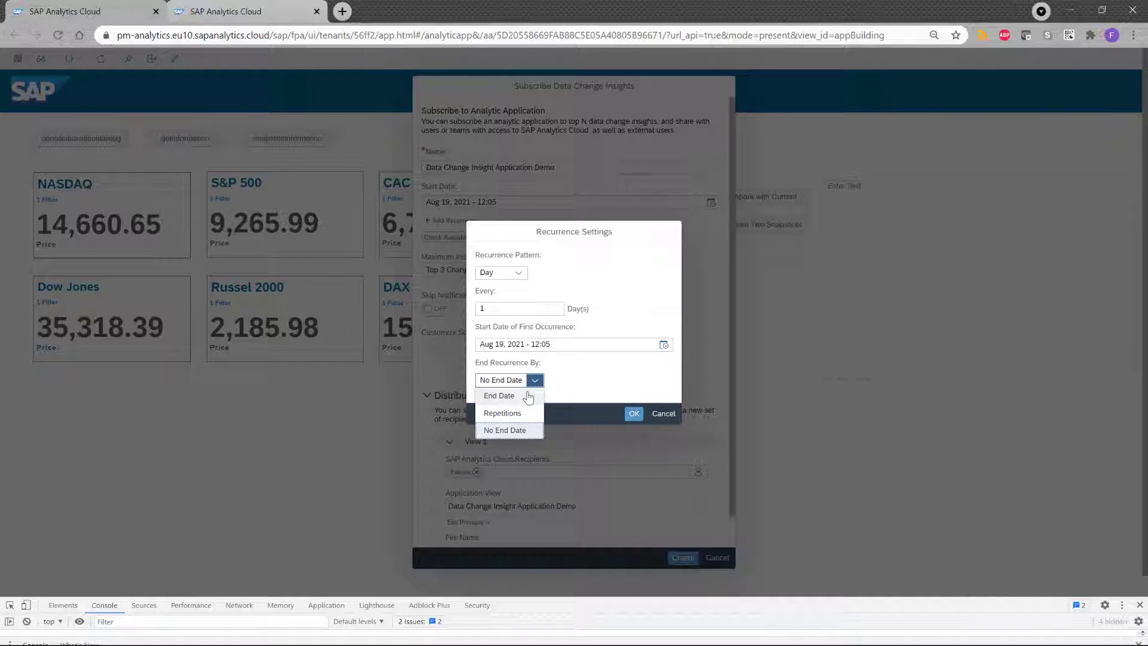
click(526, 414)
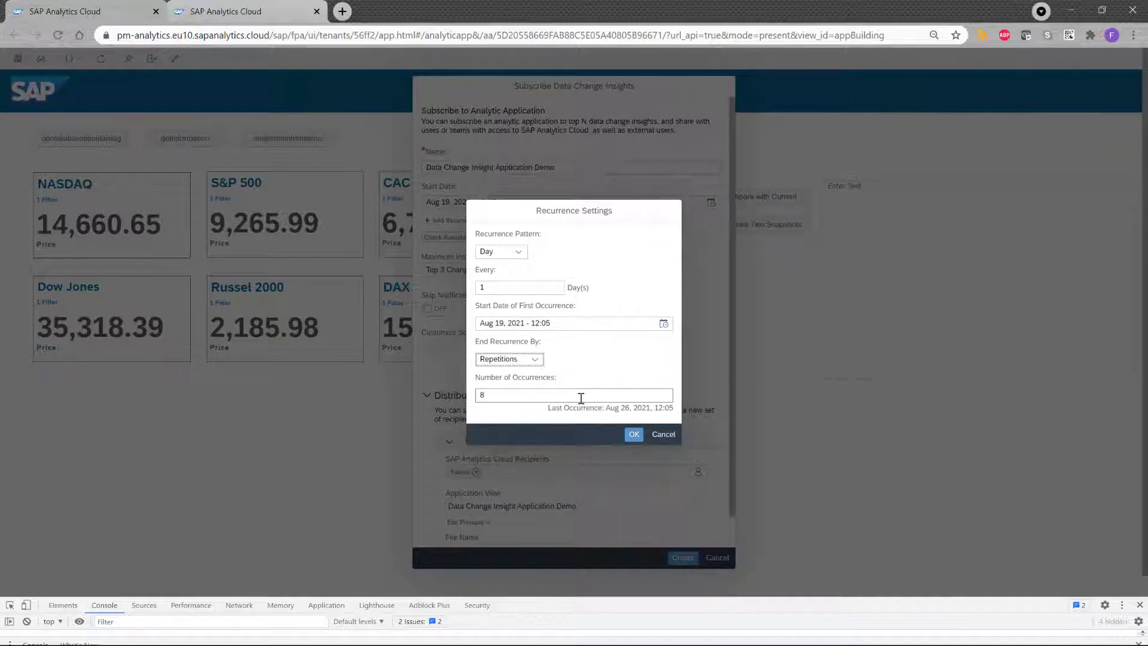
click(661, 436)
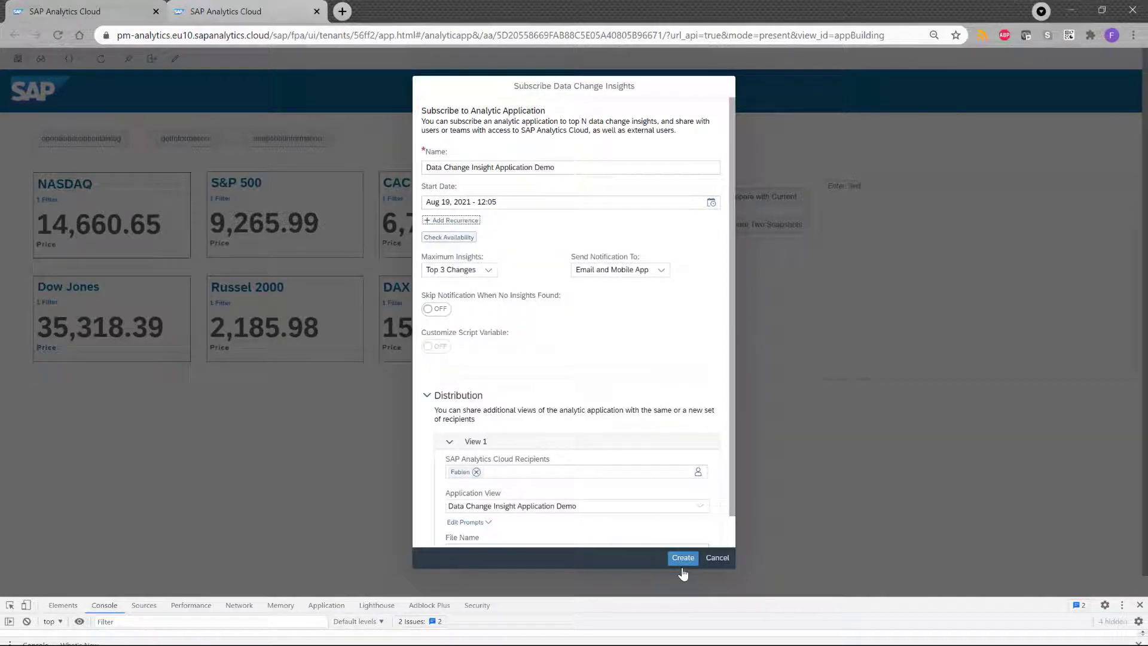
Step: Discard the subscription form and review the daily publication schedule in the Calendar
click(713, 564)
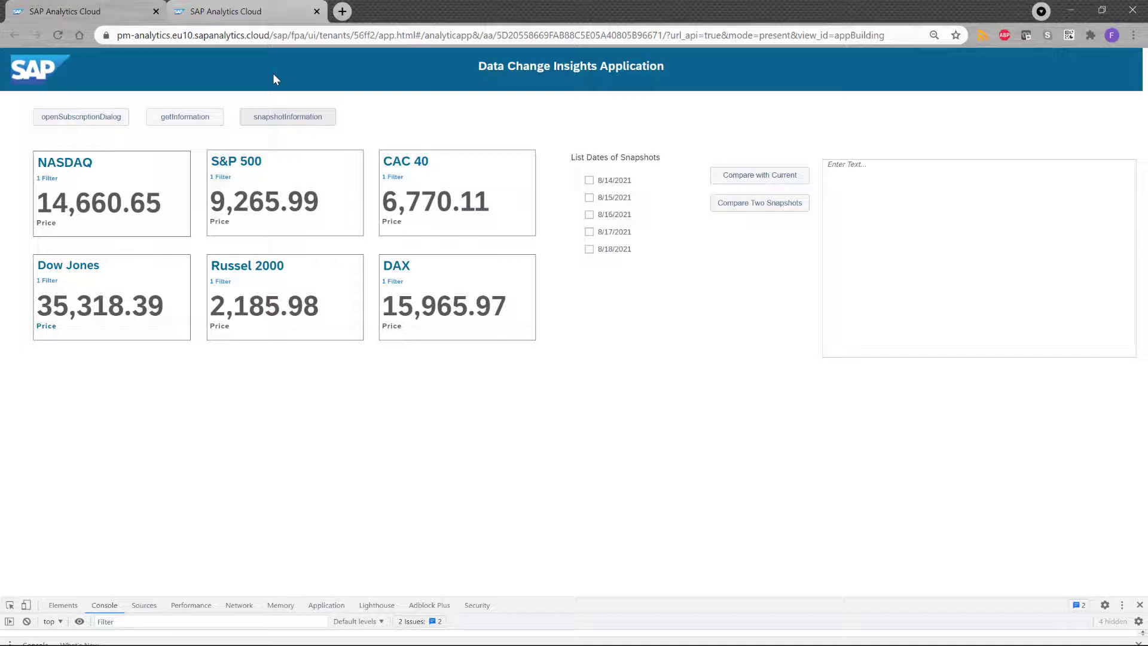
click(255, 14)
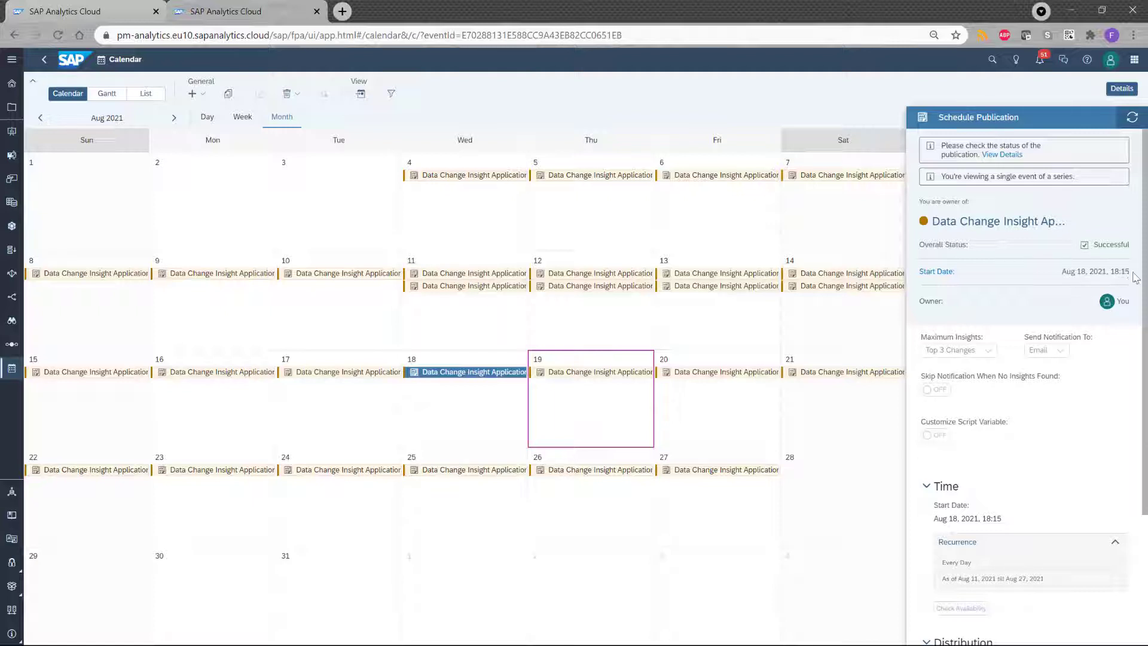
scroll(1022, 432, down, 1)
scroll(1022, 432, down, 2)
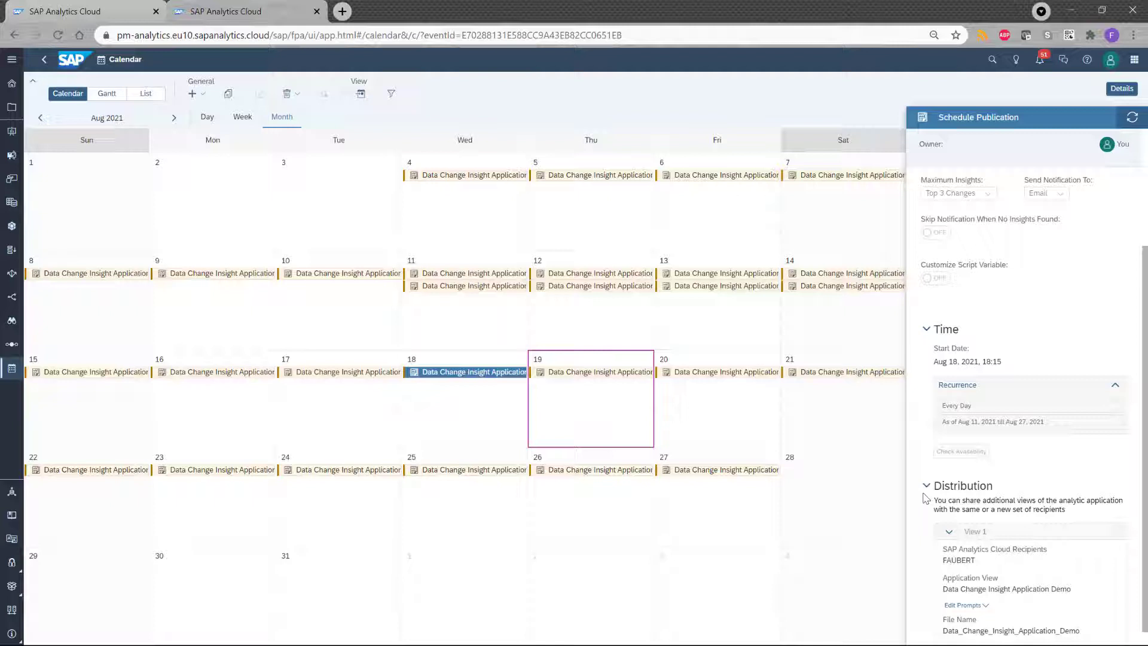
scroll(997, 425, down, 1)
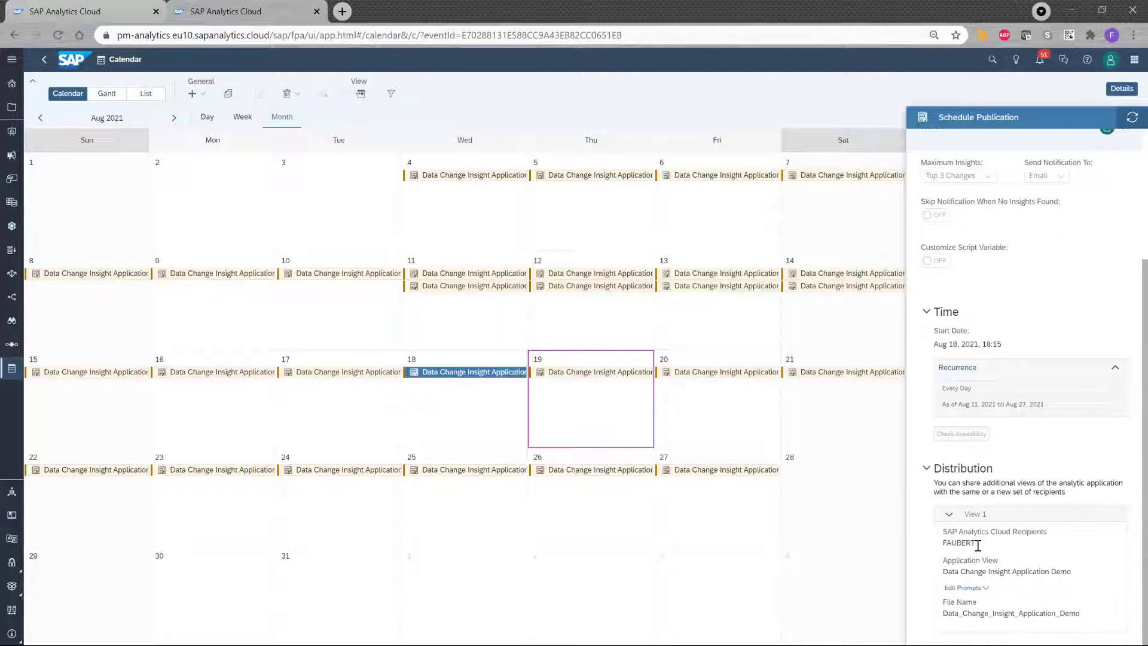
scroll(993, 353, up, 1)
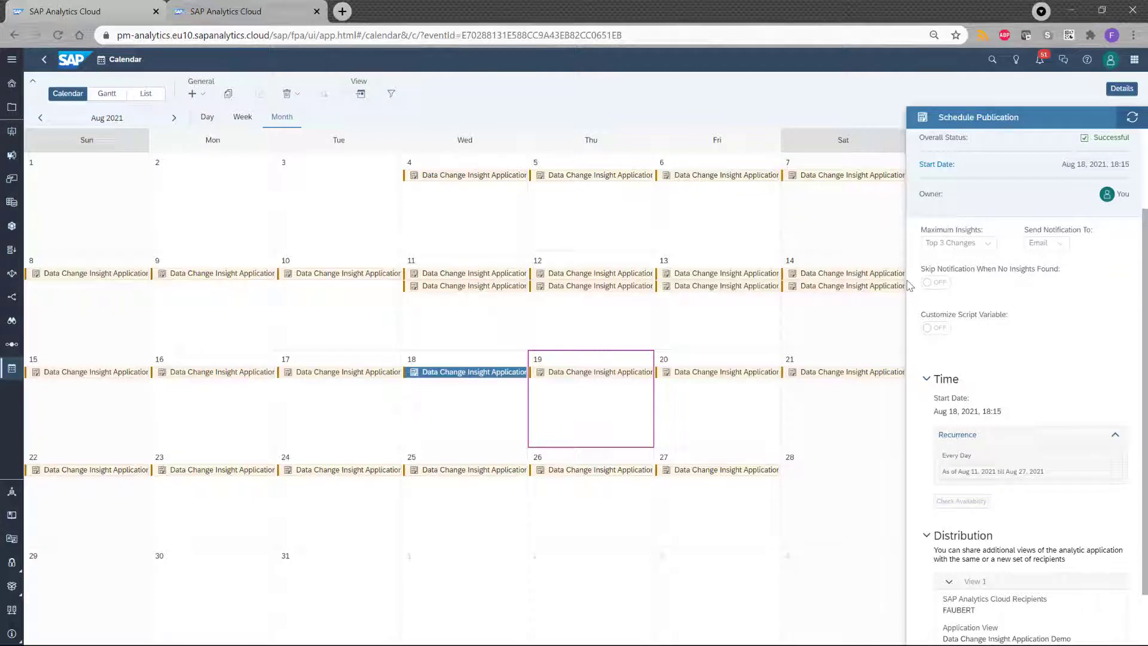
Step: Select the Aug 20 scheduled publication event to view its details
click(710, 375)
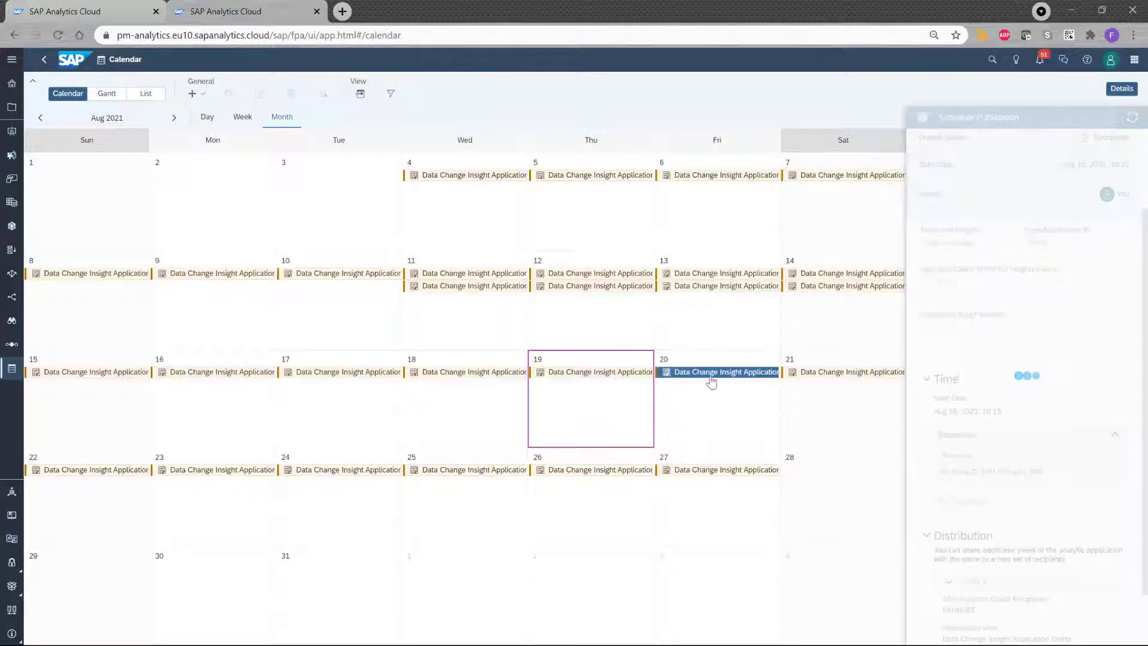
click(729, 373)
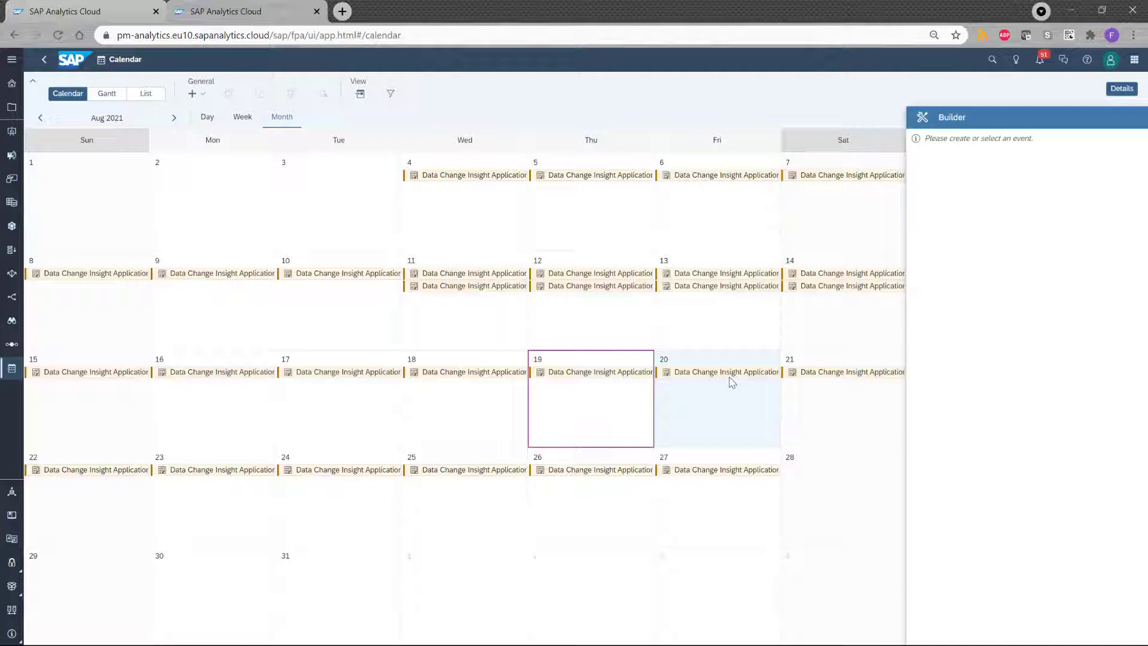
click(730, 376)
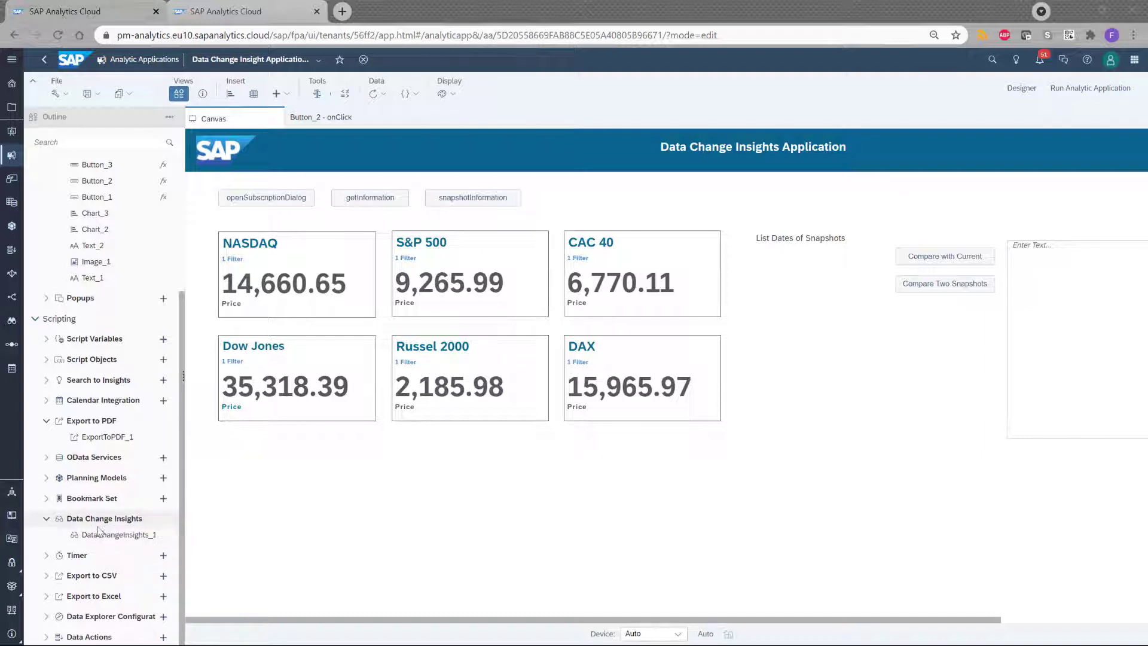
Step: Open DataChangeInsights_1's properties and review its name and Manually Defined Version 2
click(98, 534)
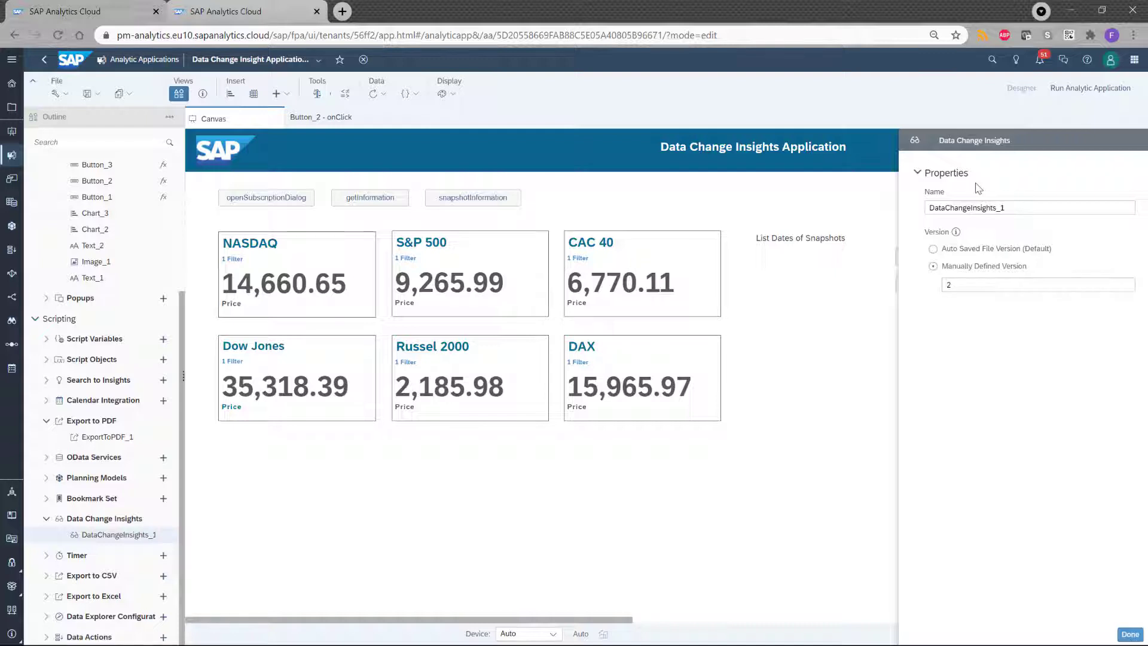
drag(1016, 207, 916, 205)
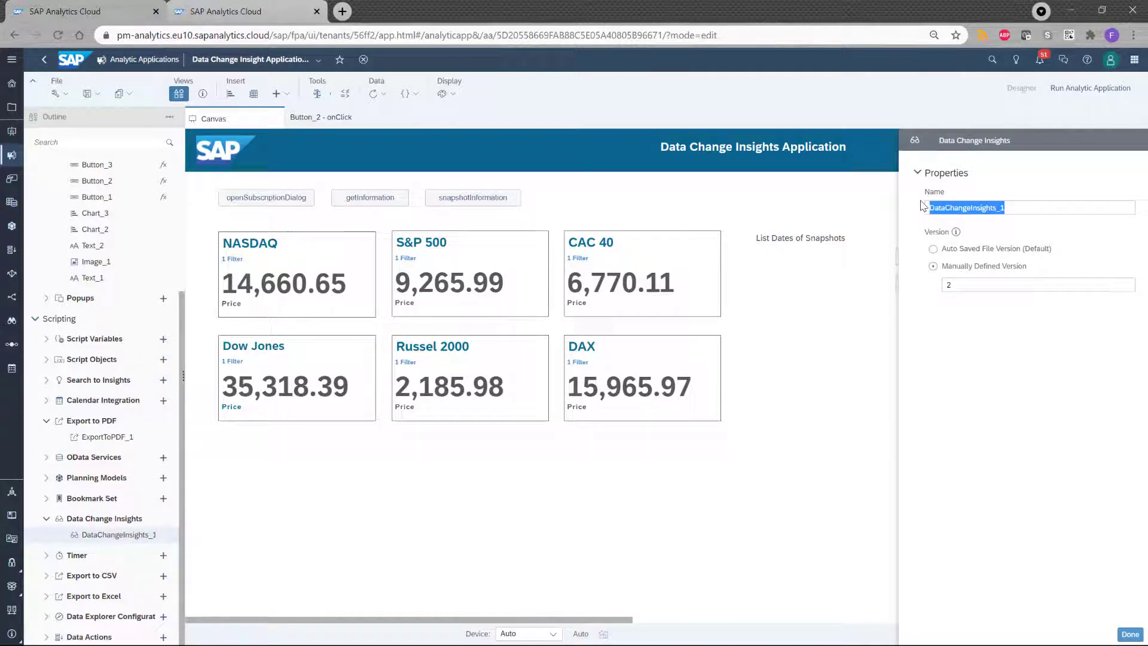
key(End)
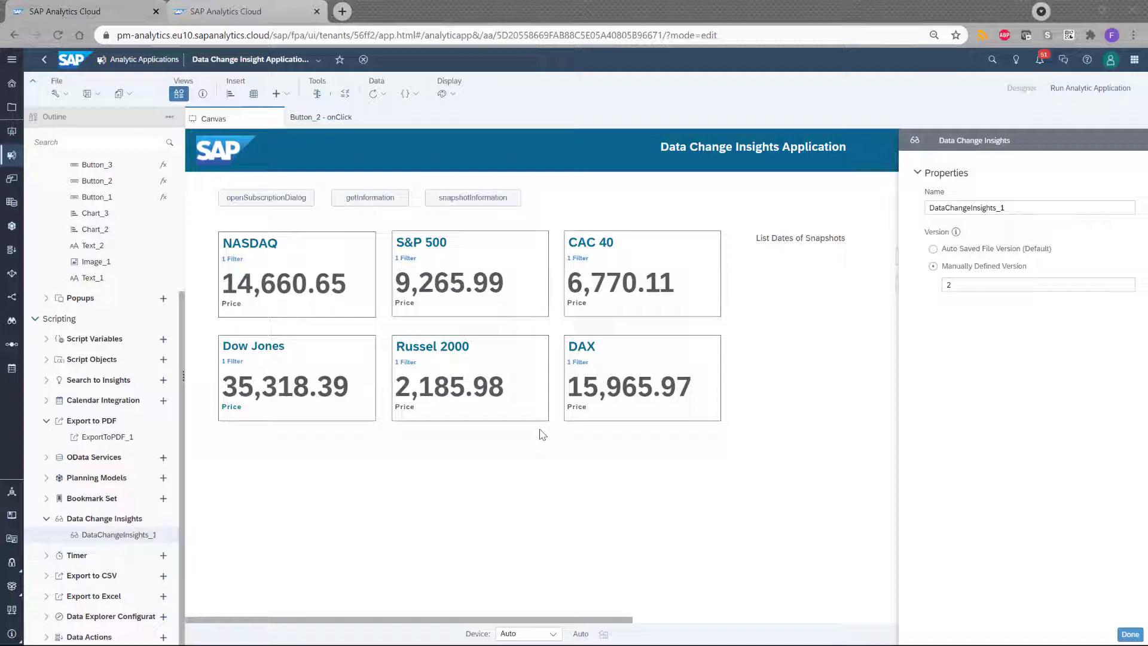
Step: Review the Button_2 onClick script using version 2 and getSubscriptionLevel, with code completion on line 7
click(317, 119)
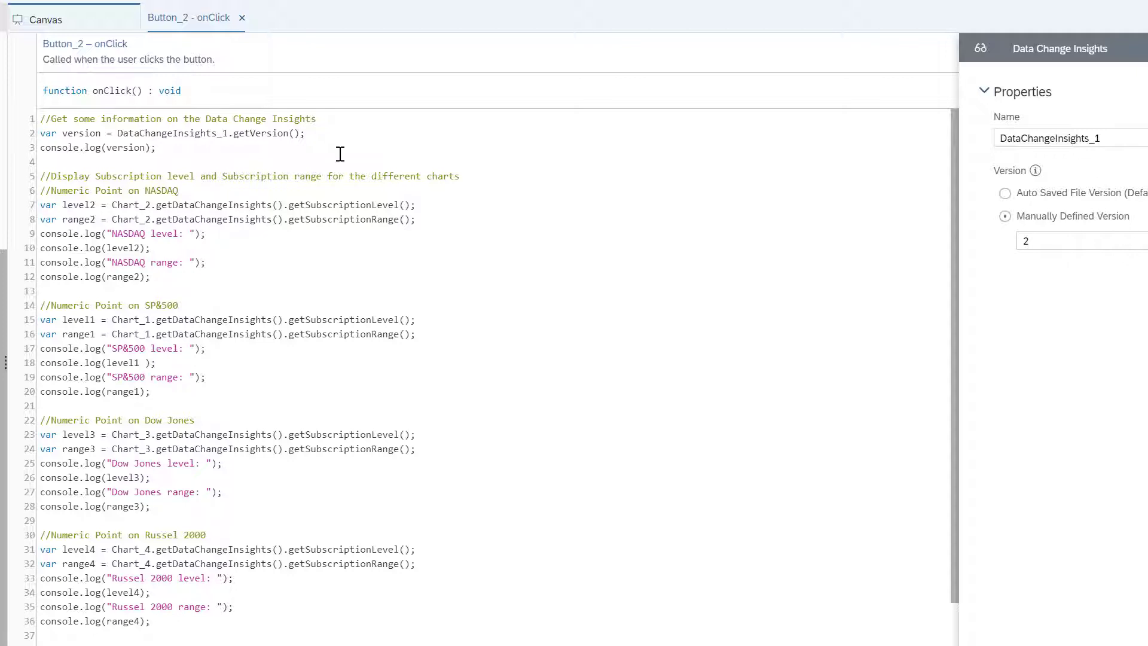
double_click(1019, 244)
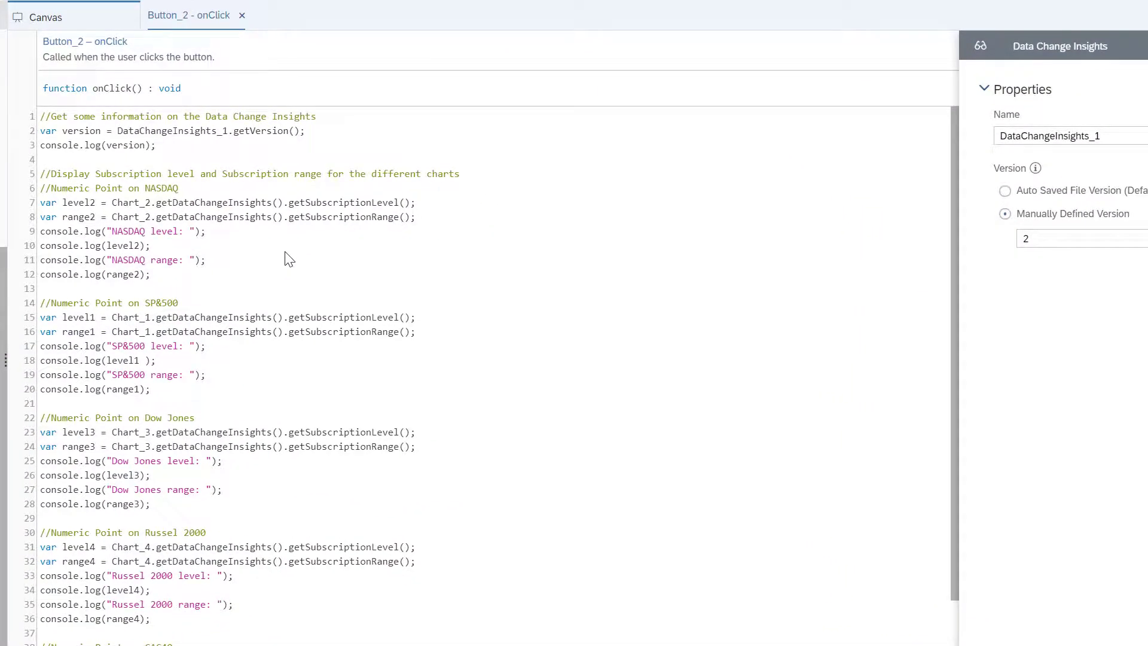
click(287, 202)
key(ctrl+space)
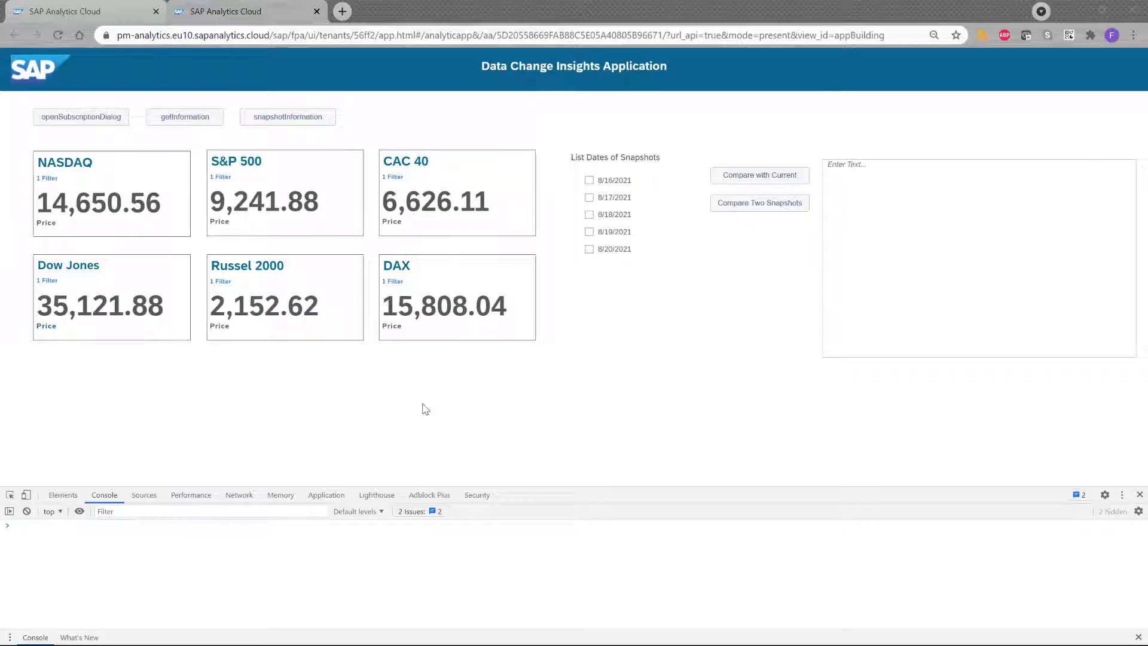
Step: Log the snapshot dates and compare the 8/19/2021 and 8/20/2021 snapshots
click(308, 119)
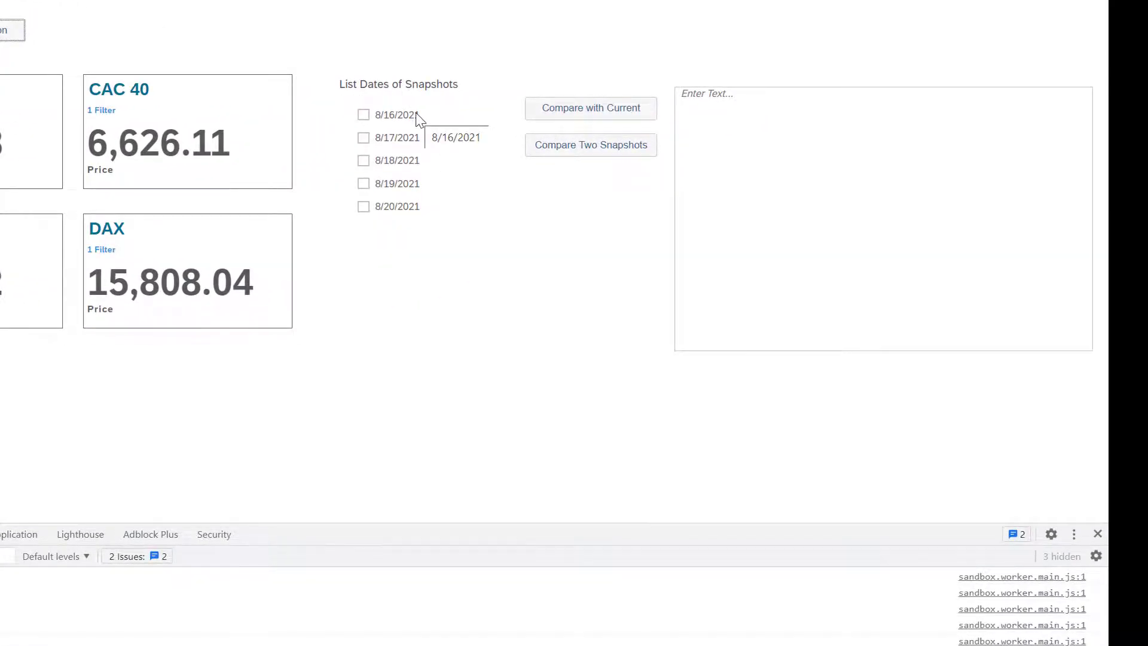
click(364, 186)
click(364, 208)
click(597, 153)
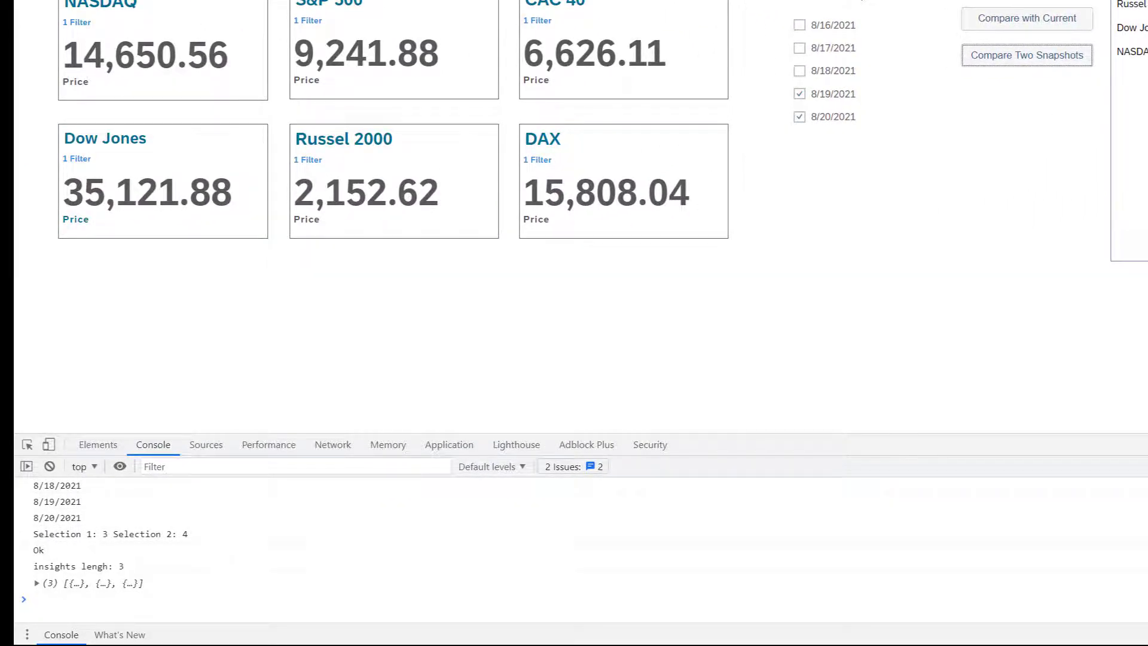
Step: Expand the logged insights array and review the Russel 2000 change line
click(37, 583)
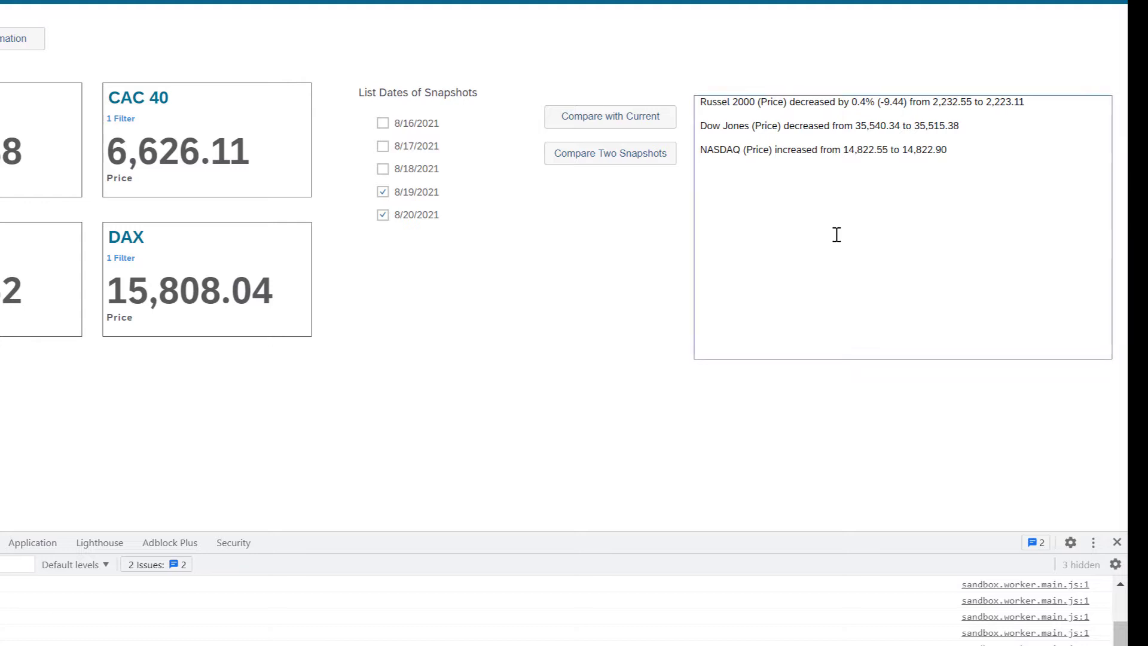
drag(717, 101, 1030, 111)
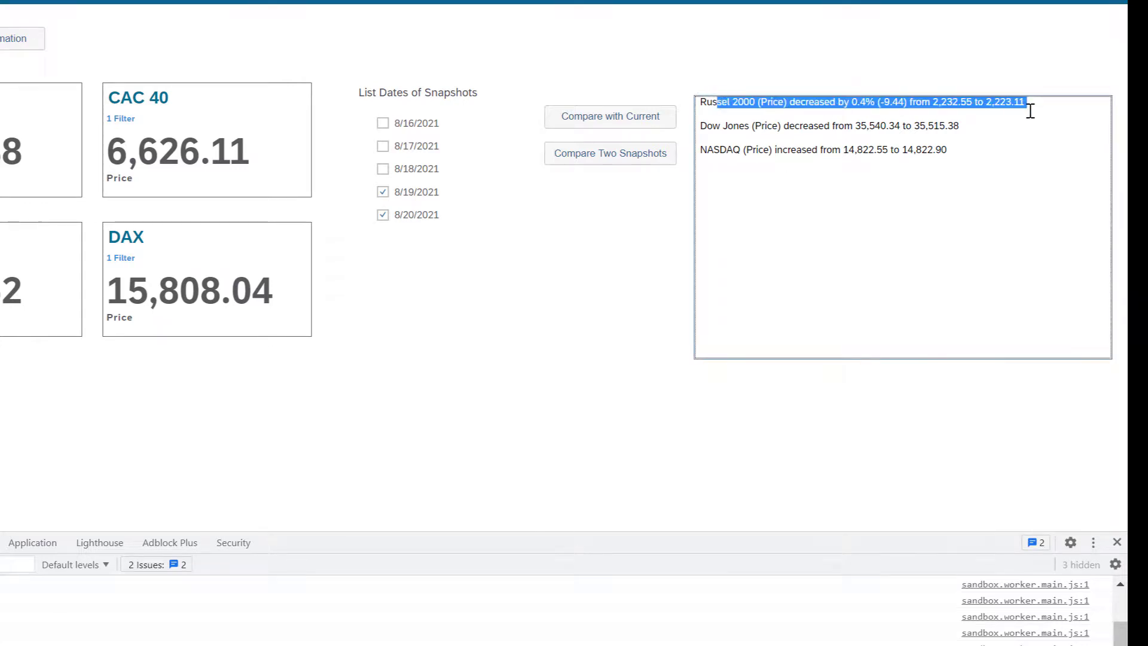
click(942, 180)
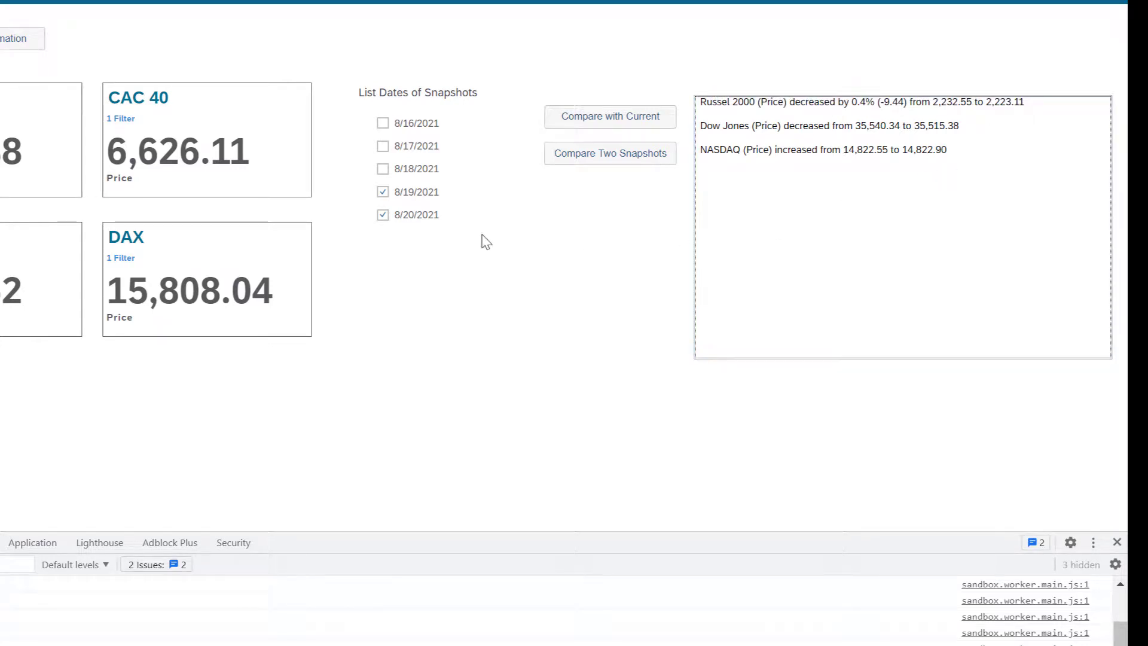
Step: Compare the current state with only the 8/19/2021 snapshot and expand the newest logged insights array in the Console
click(383, 215)
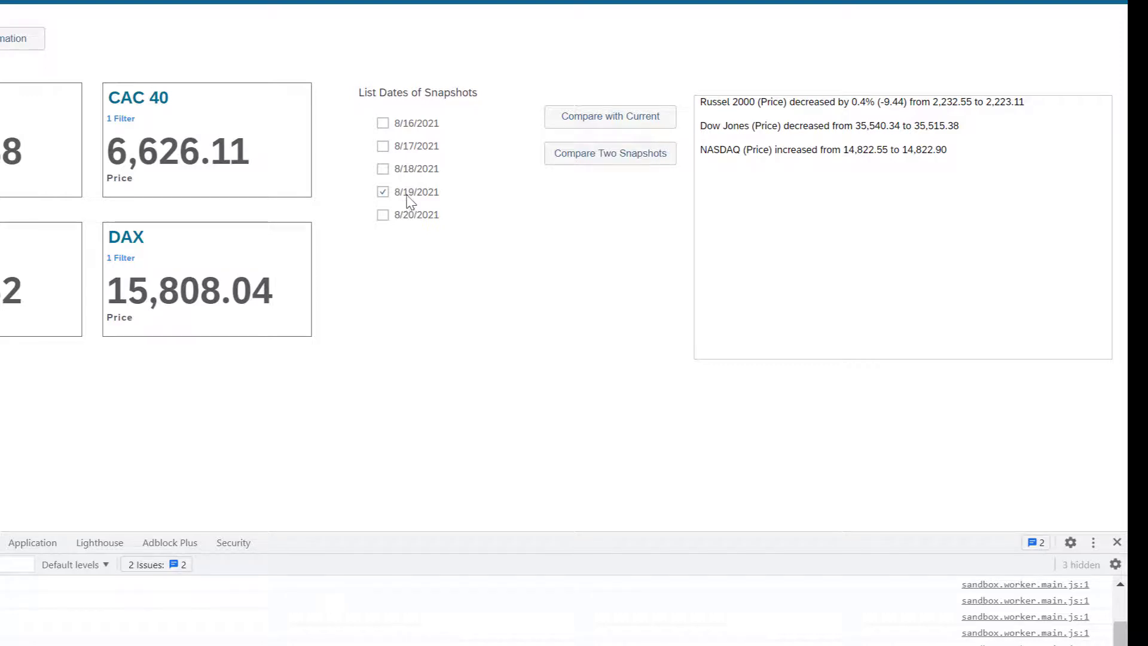
click(610, 119)
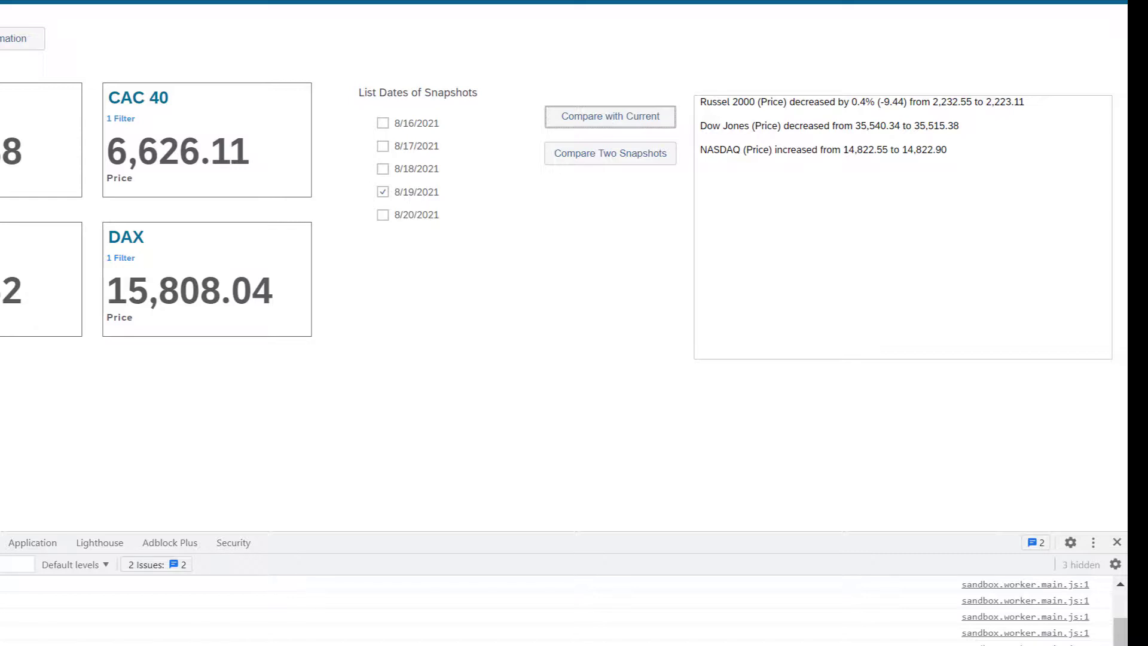
click(24, 545)
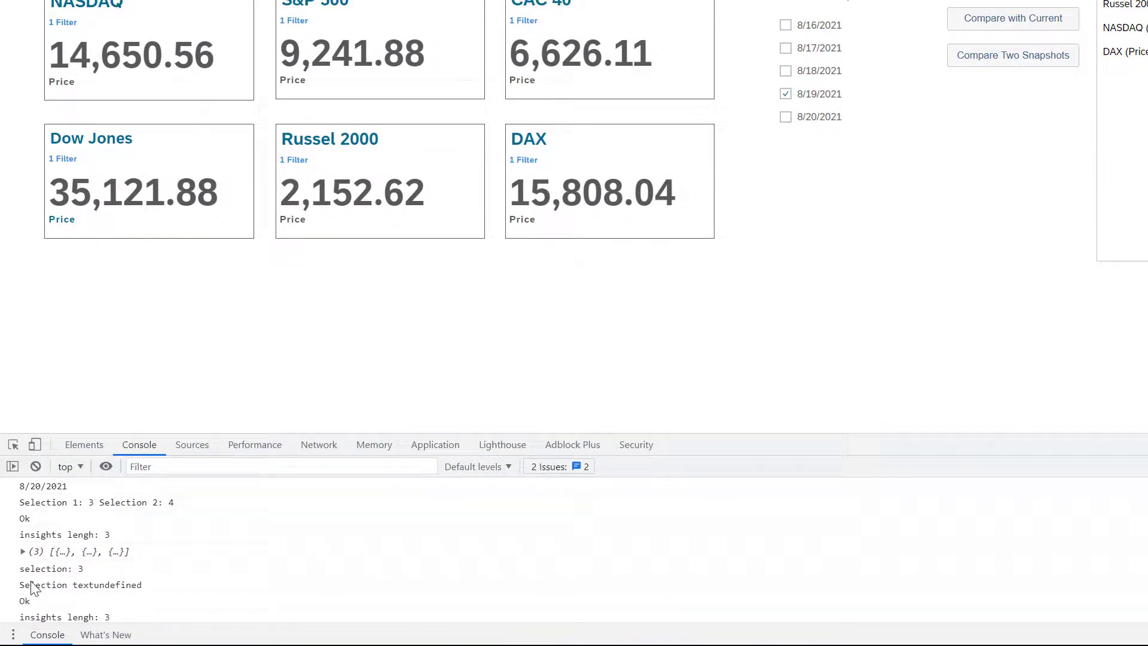
scroll(33, 589, down, 2)
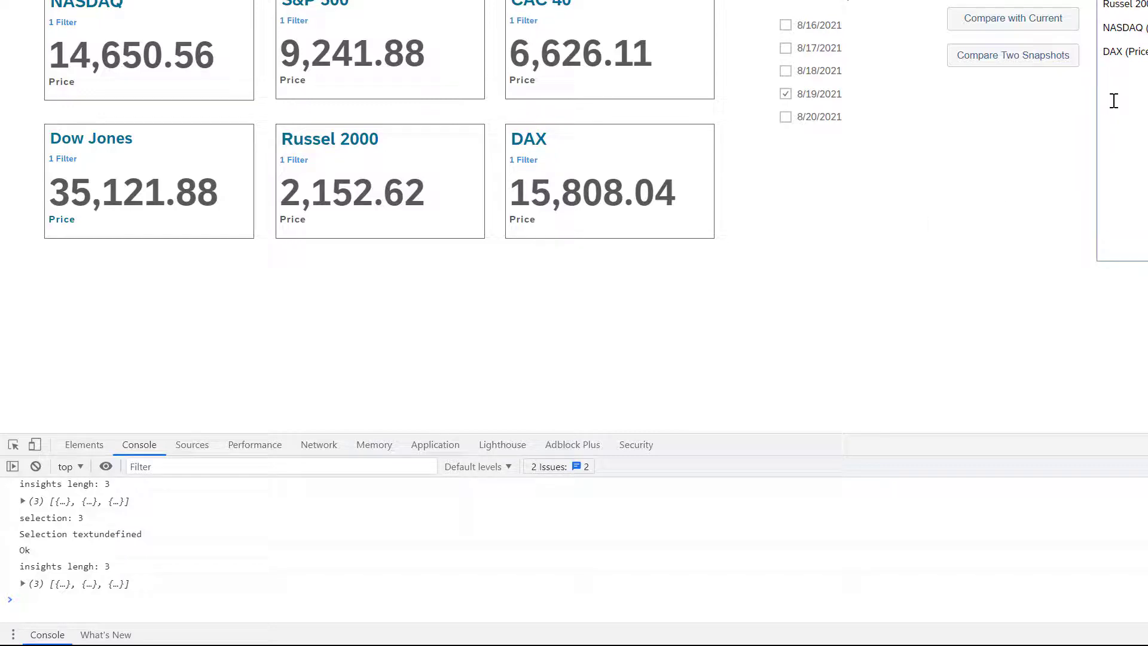
click(22, 584)
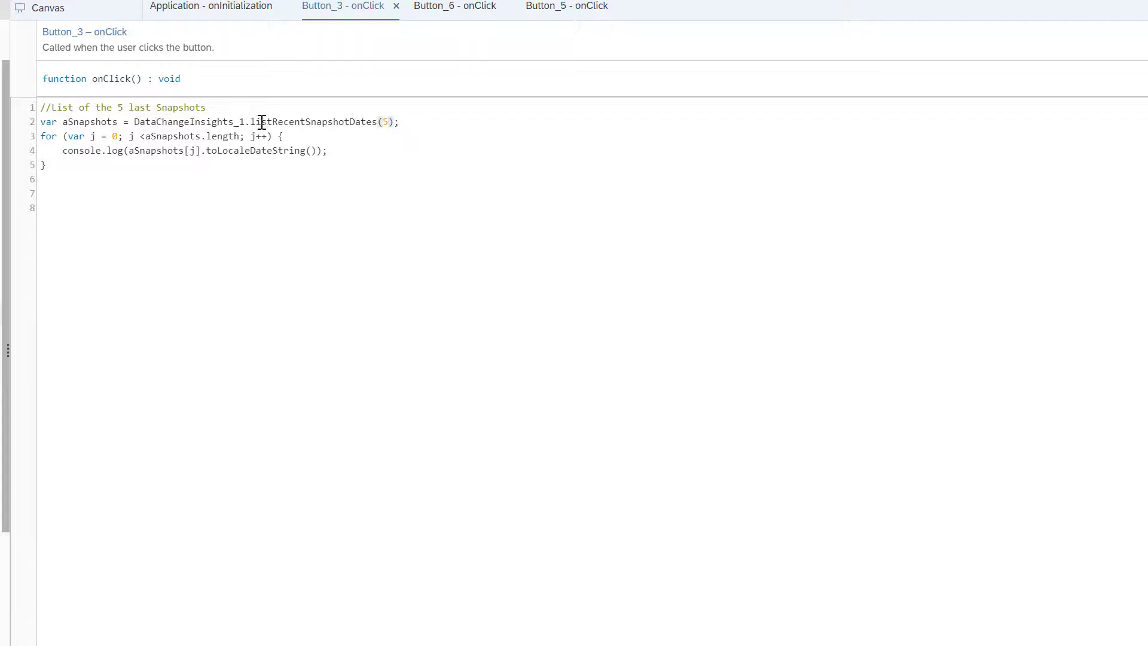
Step: Pass 5 as the maximumNumber argument of listRecentSnapshotDates on line 2 of Button_3's script
click(384, 116)
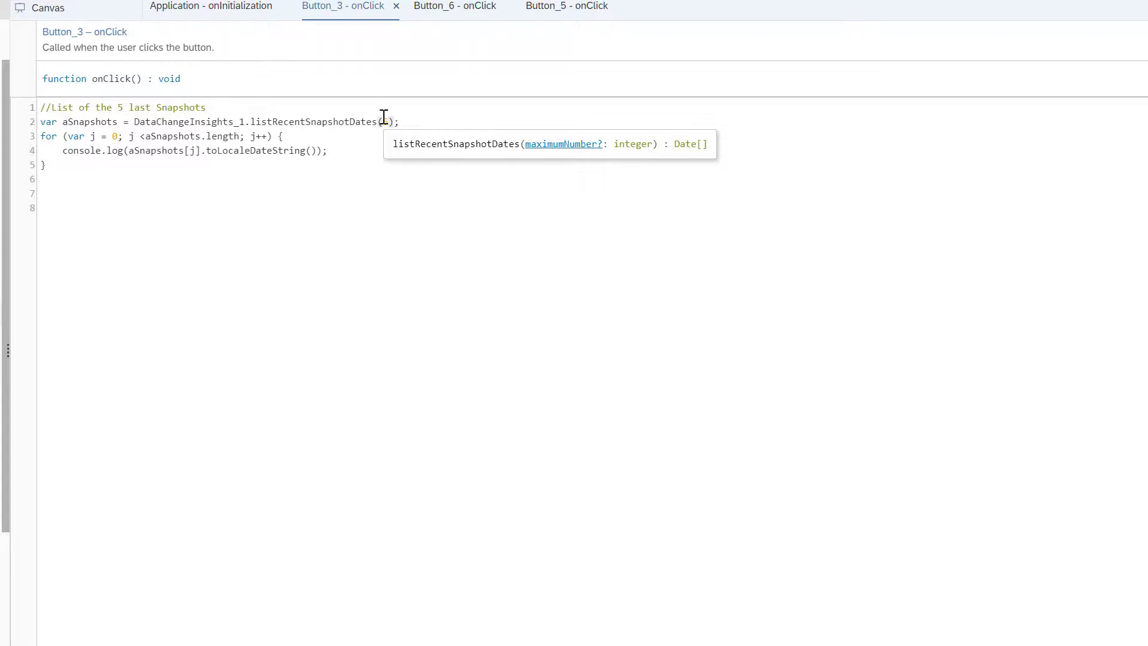
text(5)
Step: In Button_6's onClick script, highlight compareSnapshots, result, insights and length across lines 11–18
click(471, 10)
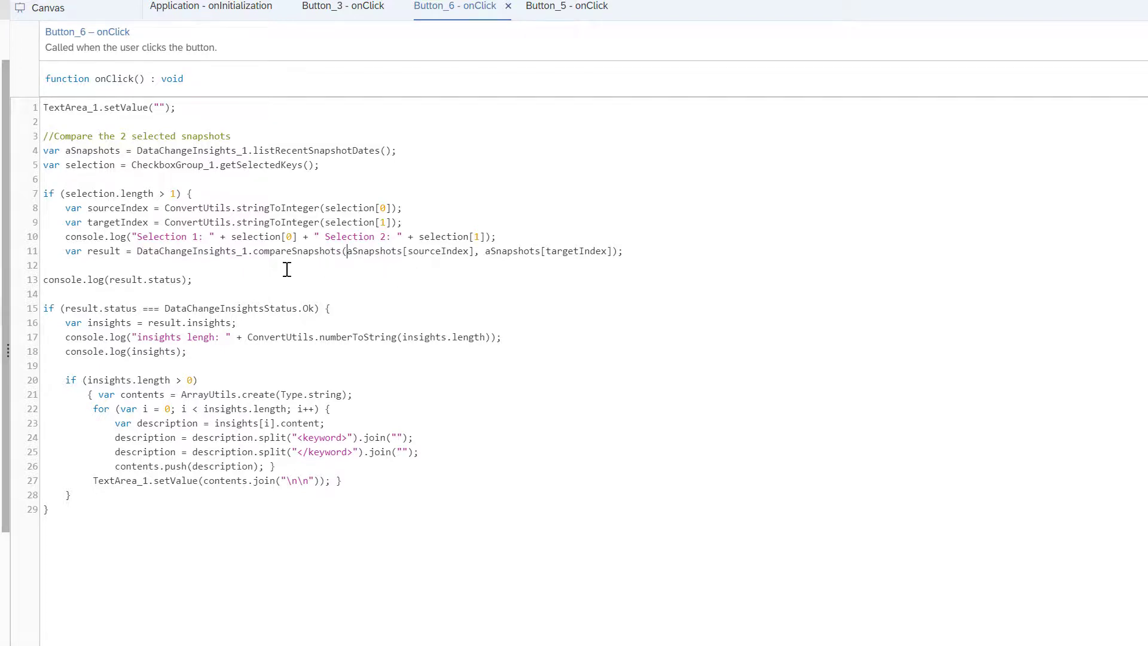
drag(247, 251, 139, 250)
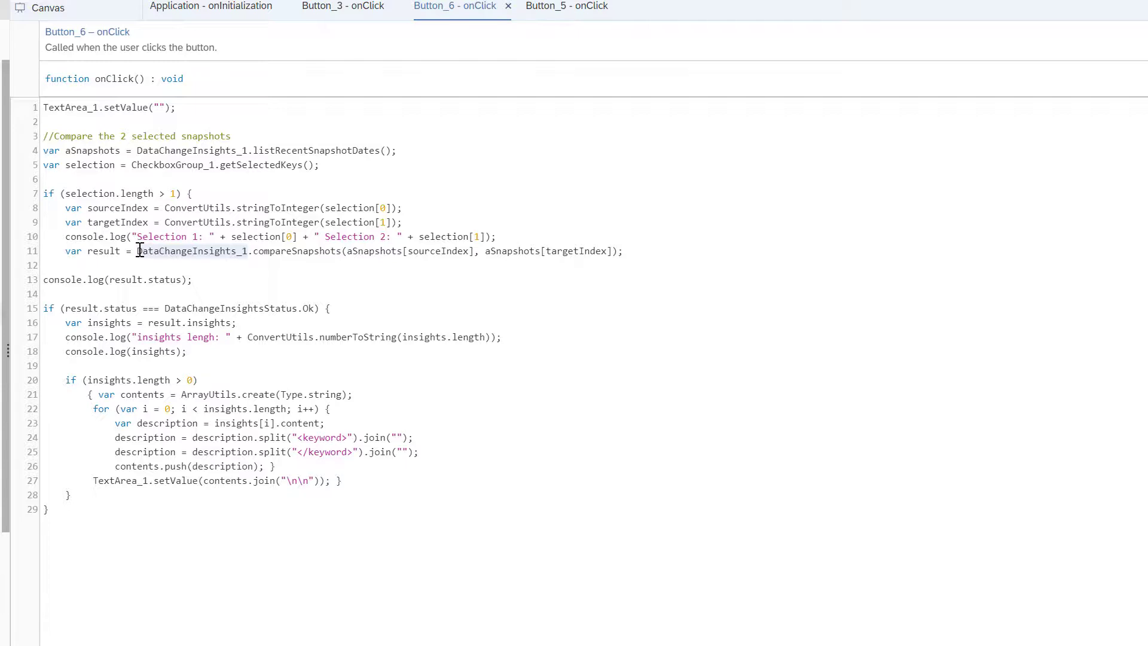
click(255, 254)
drag(260, 257, 340, 253)
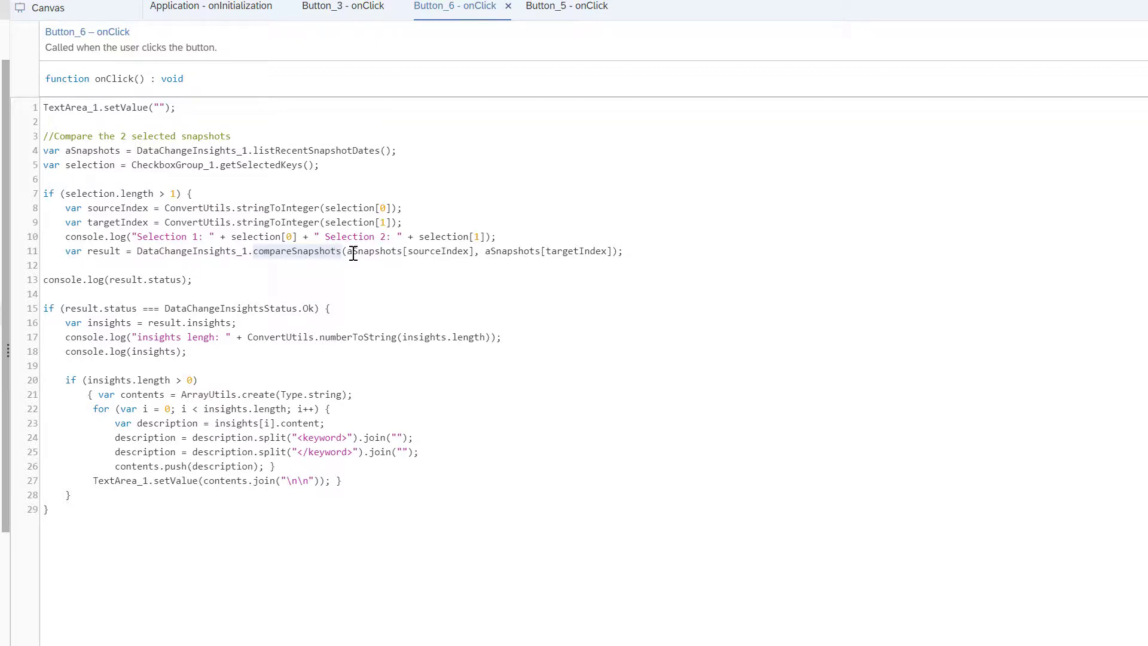
double_click(114, 250)
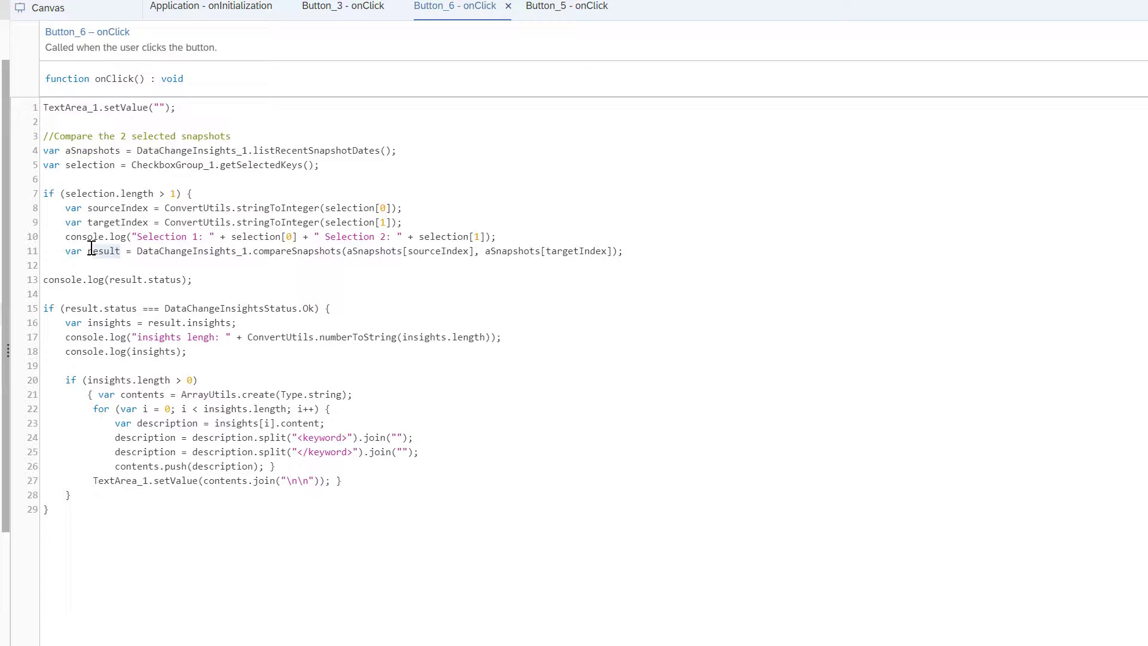
double_click(191, 323)
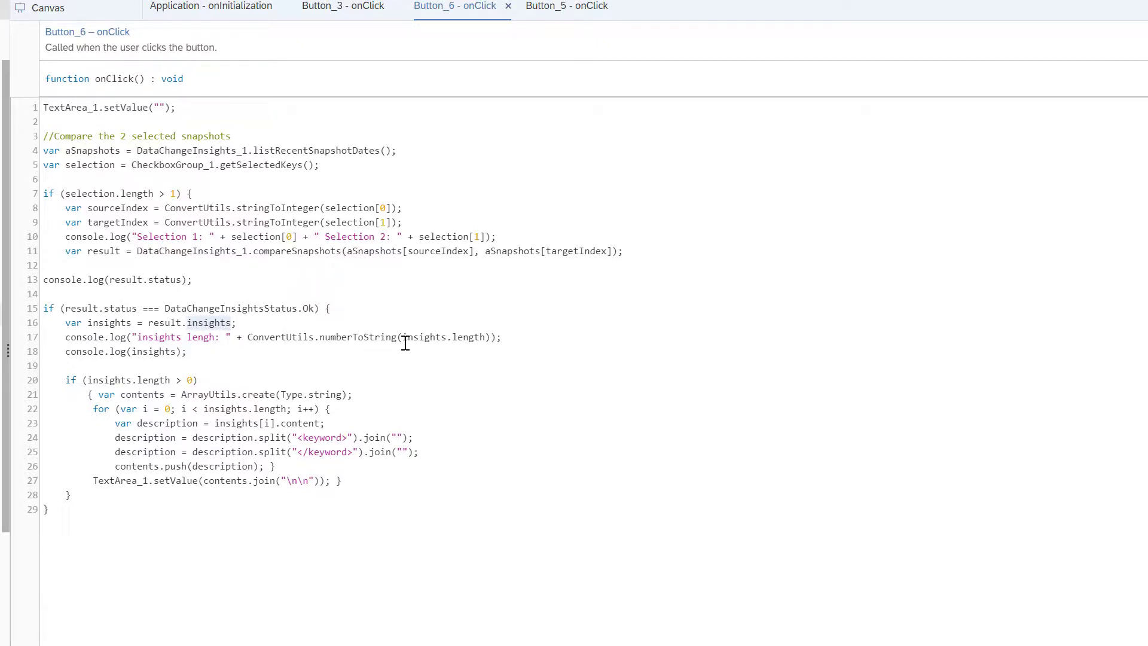
drag(453, 337, 488, 339)
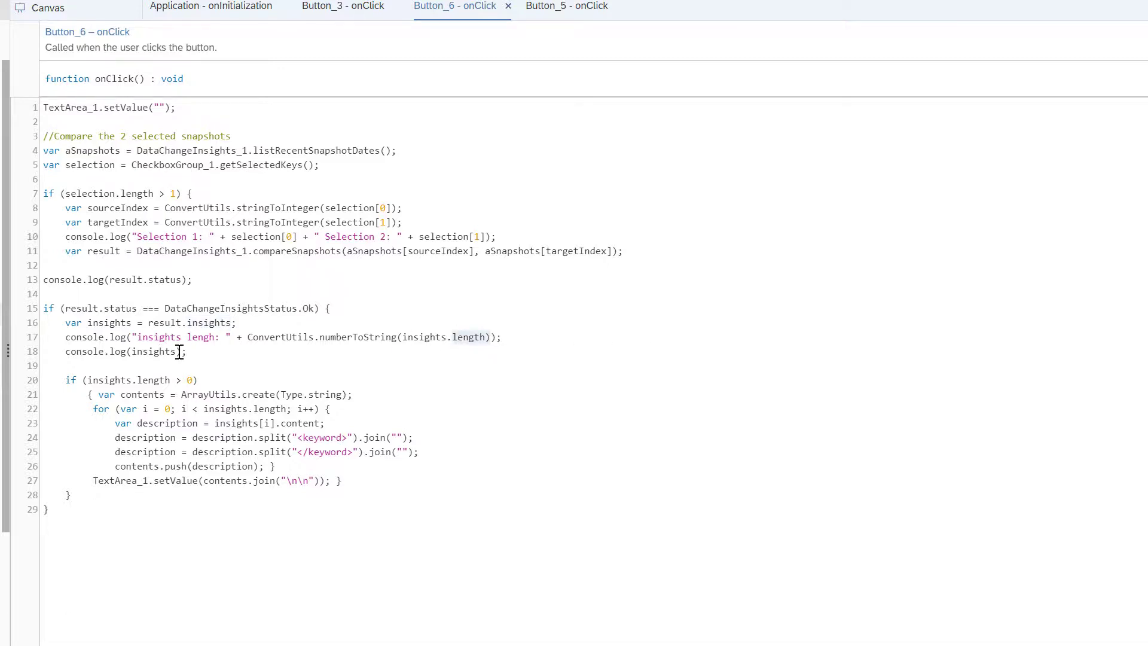
drag(180, 351, 132, 346)
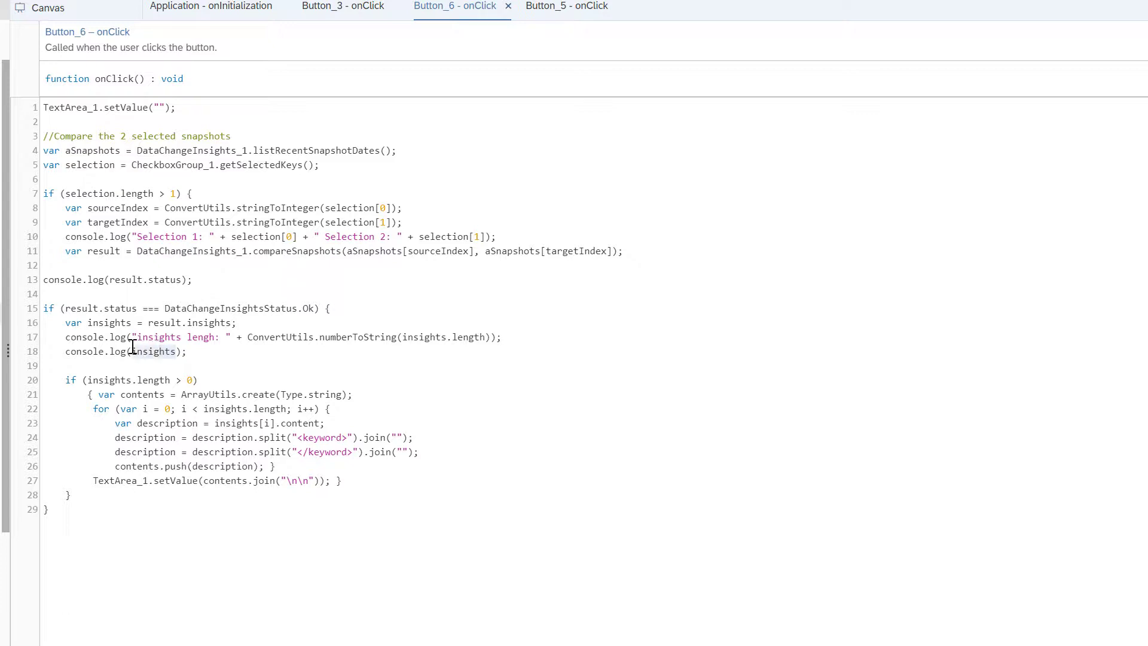
Step: View Button_5's onClick script using compareApplicationStateWithSnapshot
click(154, 482)
click(565, 7)
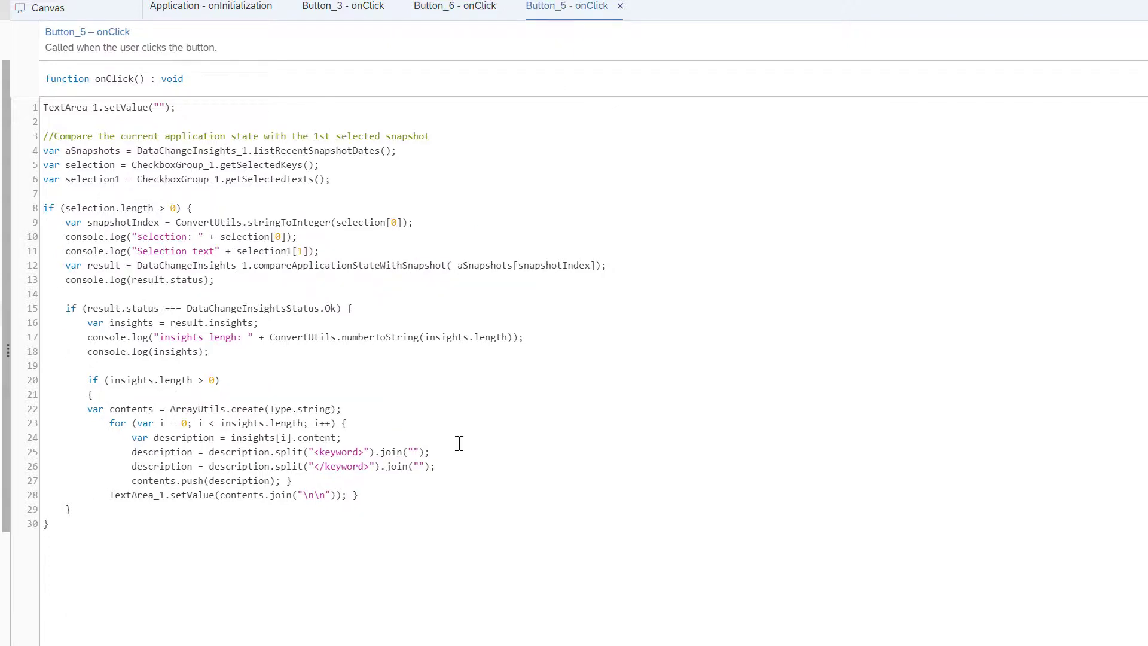